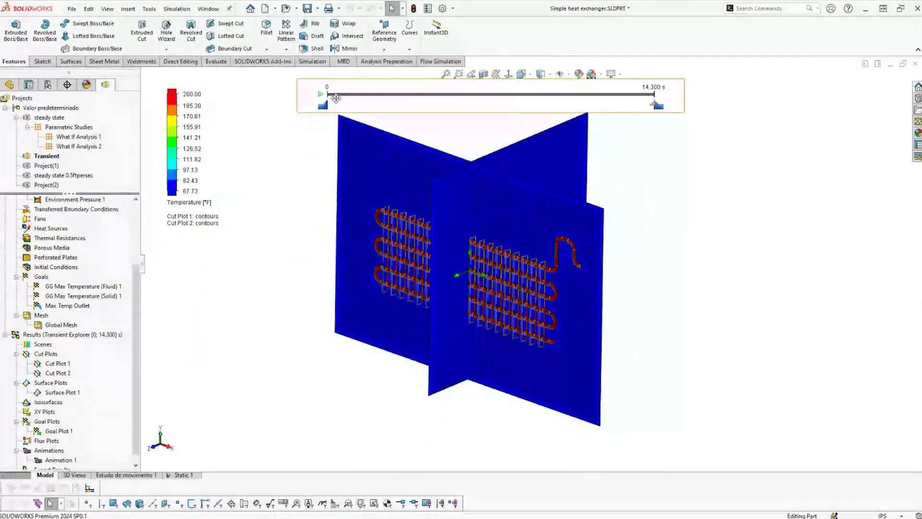
# Play back the Transient study's temperature cut plots over the full time range
pyautogui.click(321, 94)
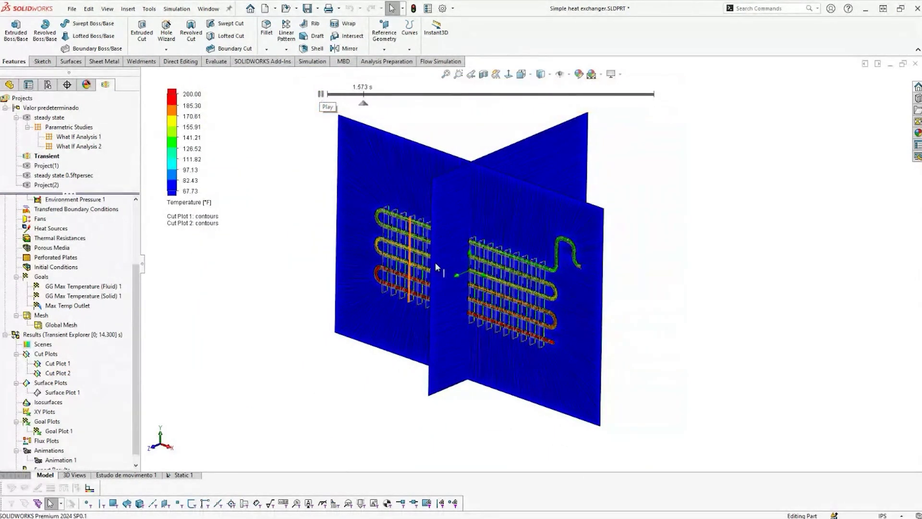
pyautogui.scroll(-2, 550, 288)
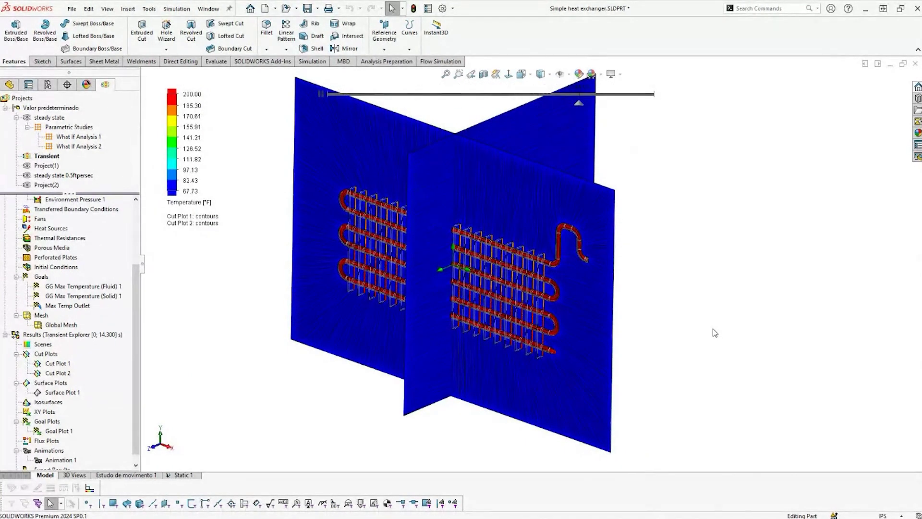
pyautogui.moveTo(651, 106)
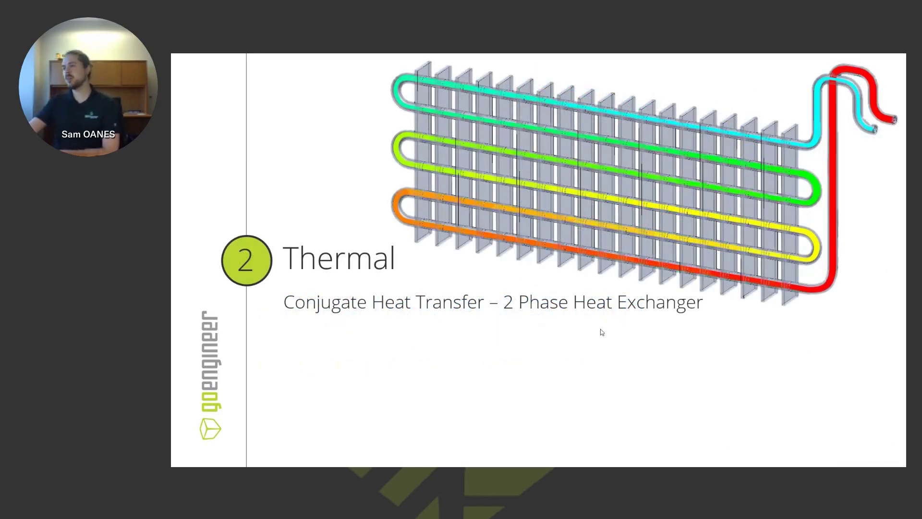
pyautogui.click(640, 325)
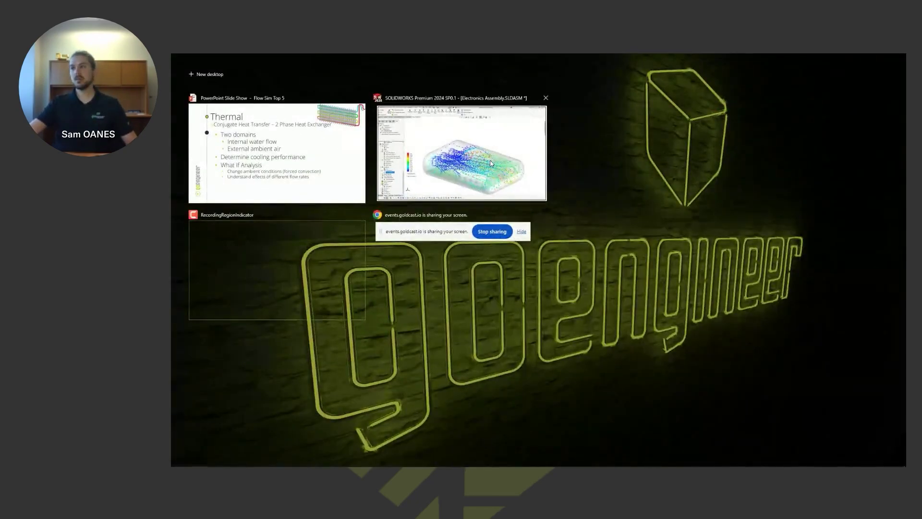
# Switch to SOLIDWORKS, bring up the Simple heat exchanger part and fit it in the view
pyautogui.click(505, 198)
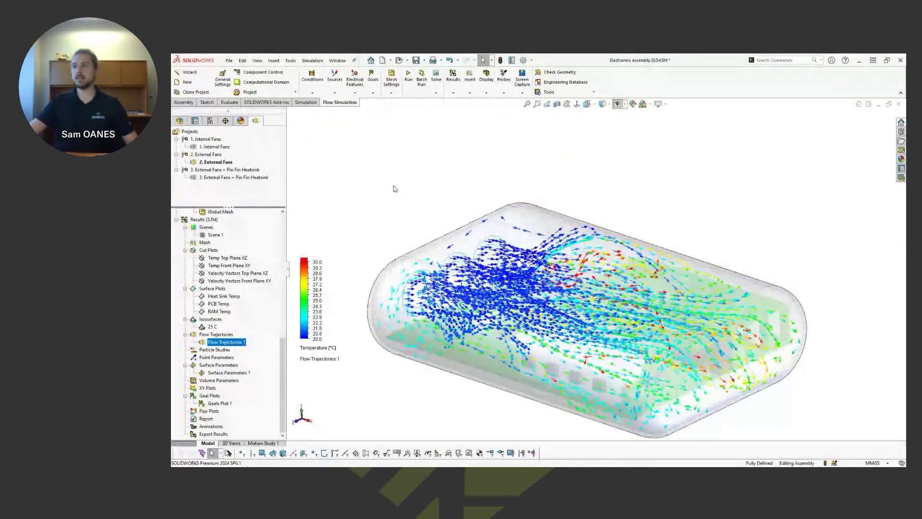
pyautogui.hotkey('ctrl', 'Tab')
pyautogui.click(486, 304)
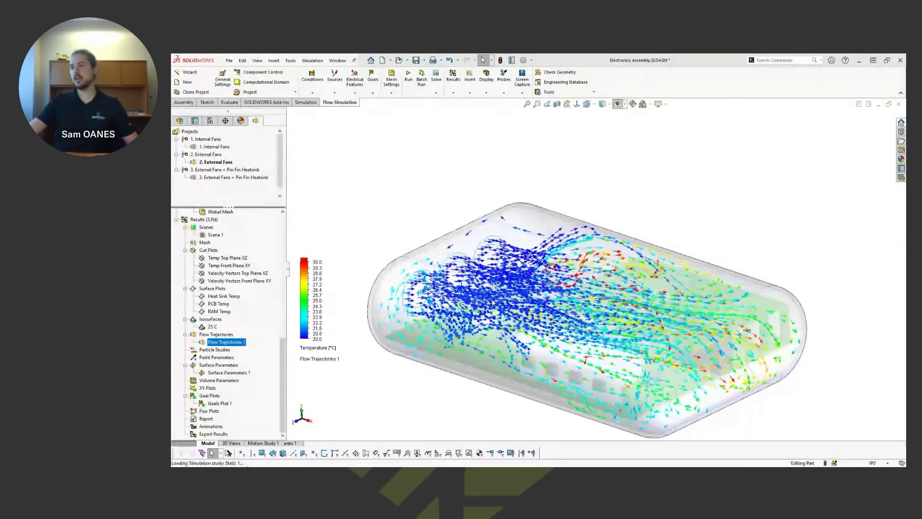
pyautogui.press('f')
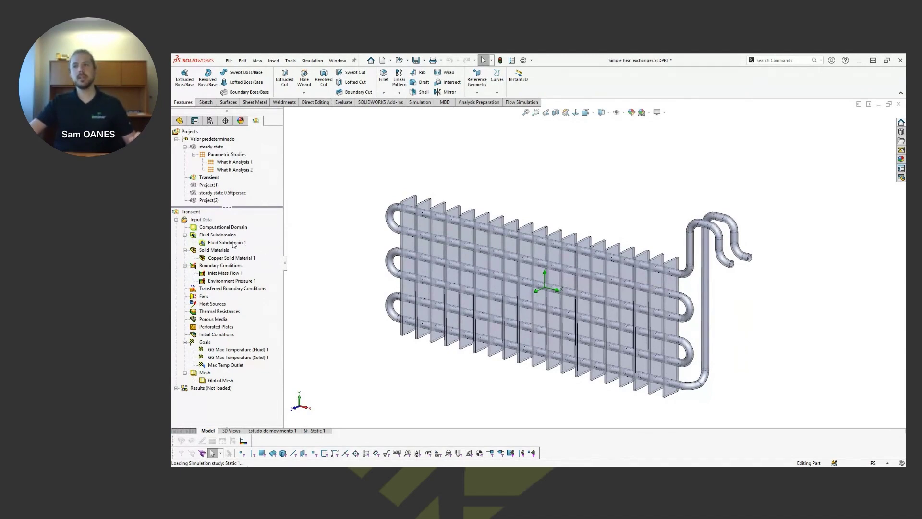
# Review the fluids and the initial and ambient conditions in the Transient project's general settings, then close them unchanged
pyautogui.rightClick(204, 222)
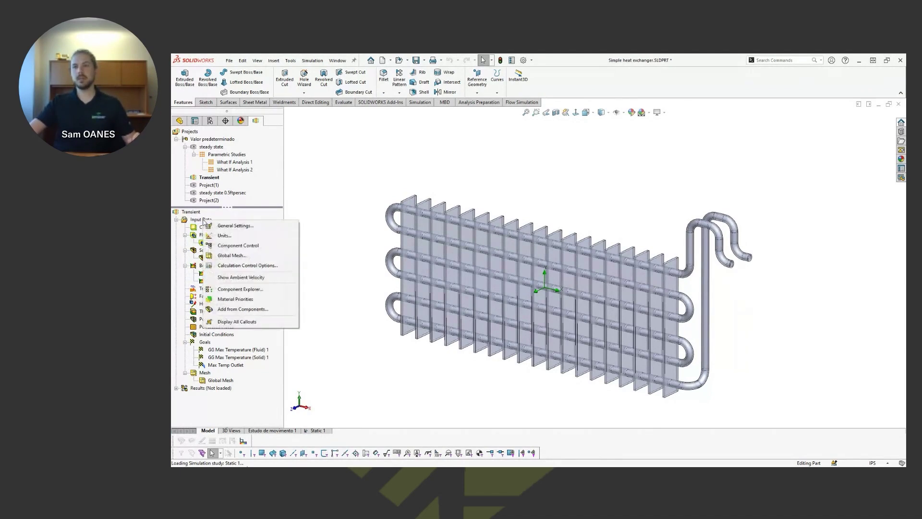
pyautogui.click(231, 228)
pyautogui.click(601, 211)
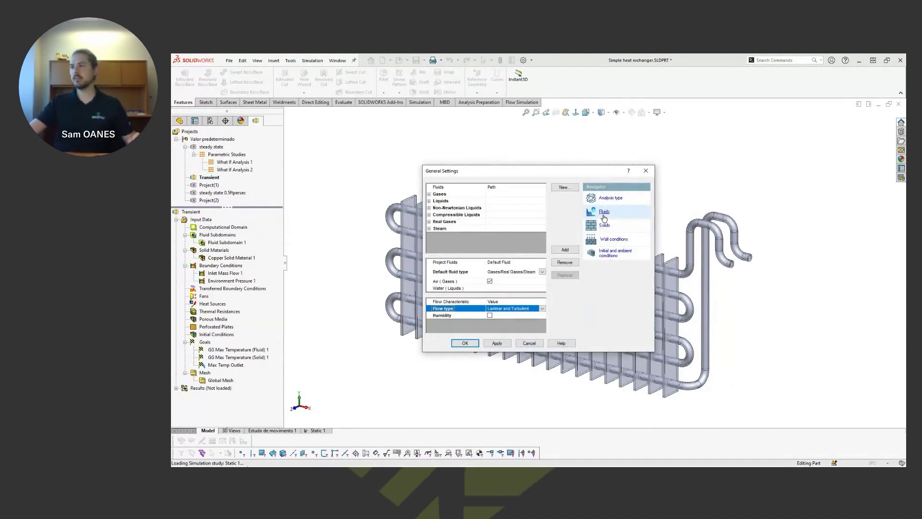
pyautogui.click(610, 256)
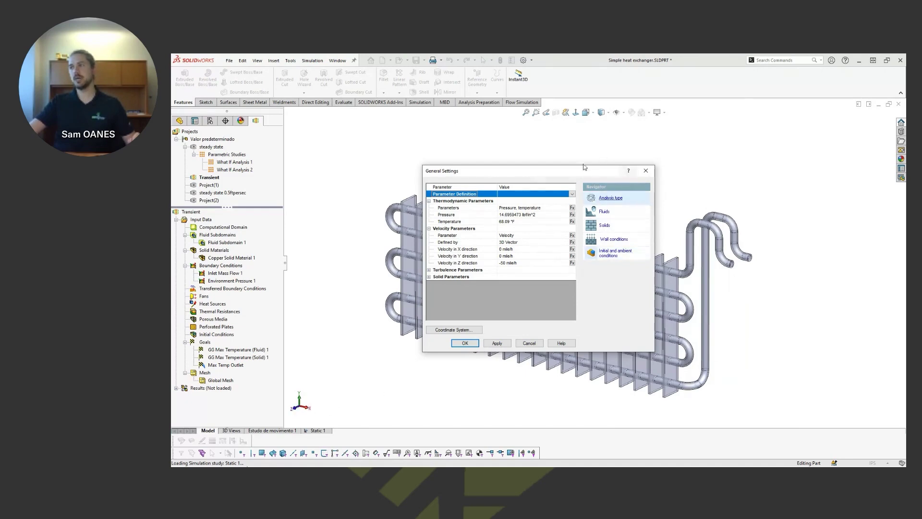
pyautogui.moveTo(580, 175); pyautogui.dragTo(471, 137)
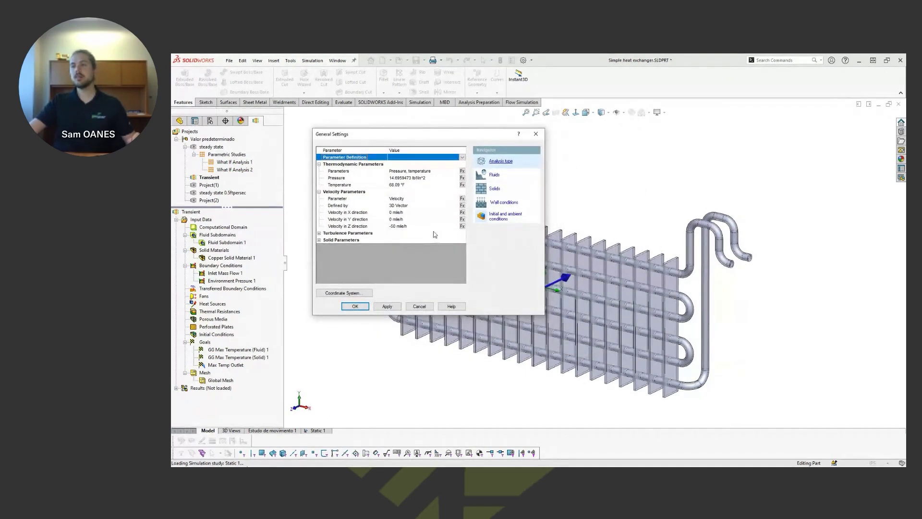
pyautogui.scroll(2, 668, 283)
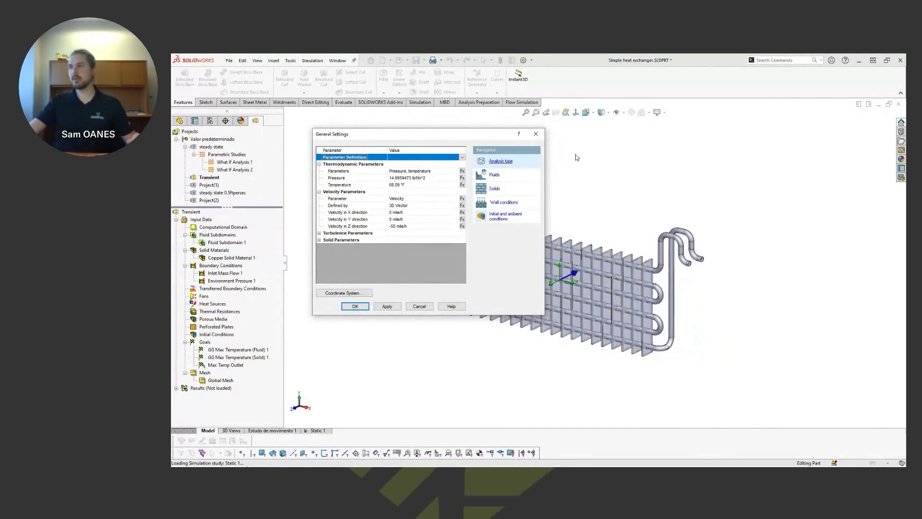
pyautogui.click(536, 134)
# Examine the definition of Fluid Subdomain 1 covering the tube interior, then close it
pyautogui.scroll(-2, 688, 273)
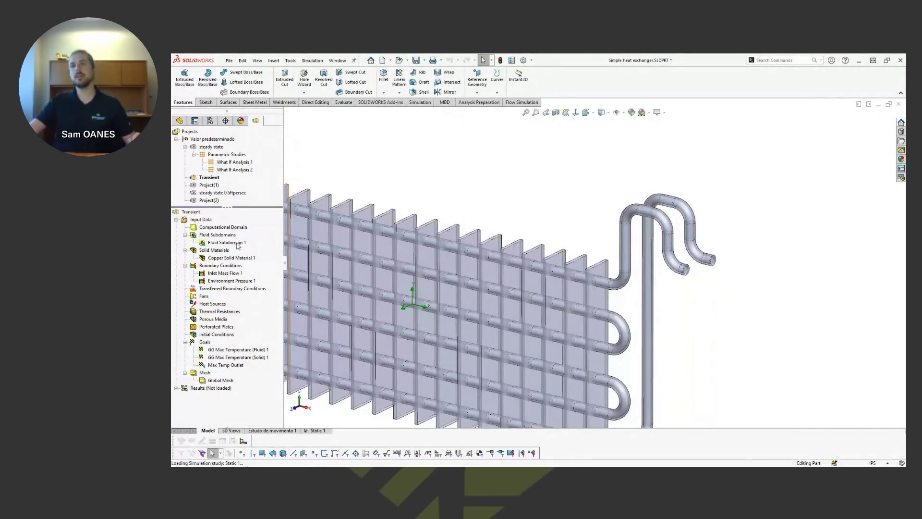
pyautogui.click(237, 243)
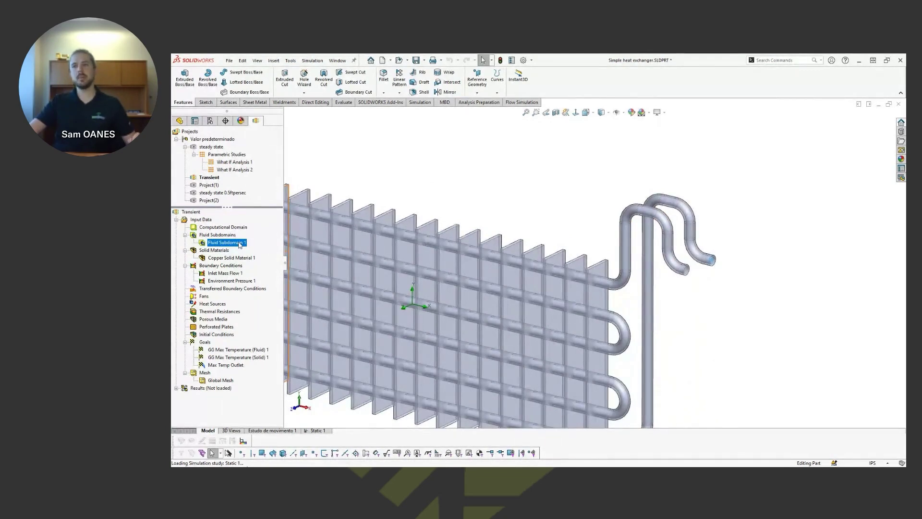
pyautogui.rightClick(238, 244)
pyautogui.click(251, 246)
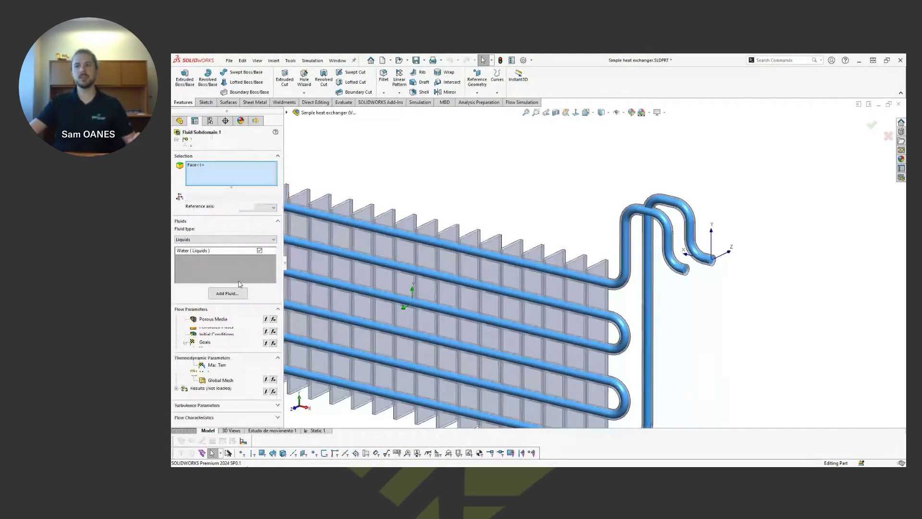
pyautogui.press('f')
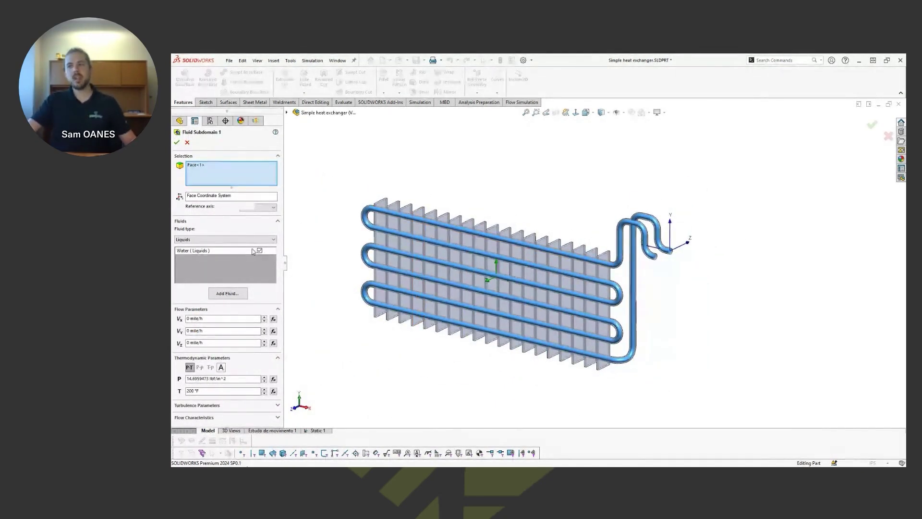
pyautogui.click(177, 142)
# Inspect the Inlet Mass Flow 1 and Environment Pressure 1 boundary conditions on the tube ends
pyautogui.click(236, 274)
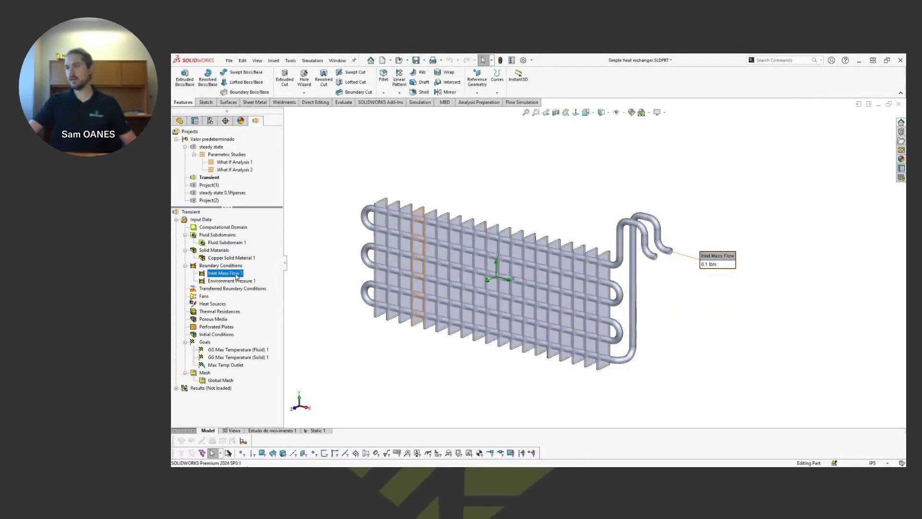
pyautogui.click(233, 282)
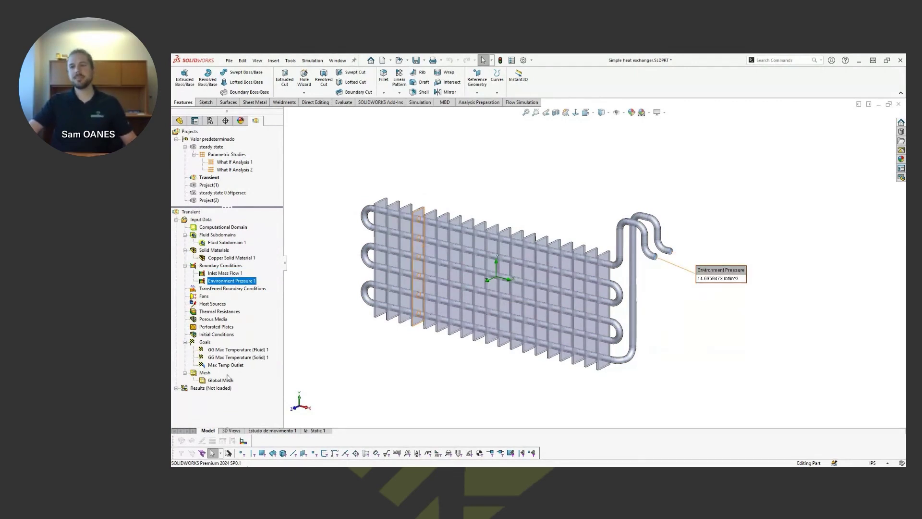
pyautogui.rightClick(215, 388)
# Activate the steady state project and load its results
pyautogui.rightClick(220, 149)
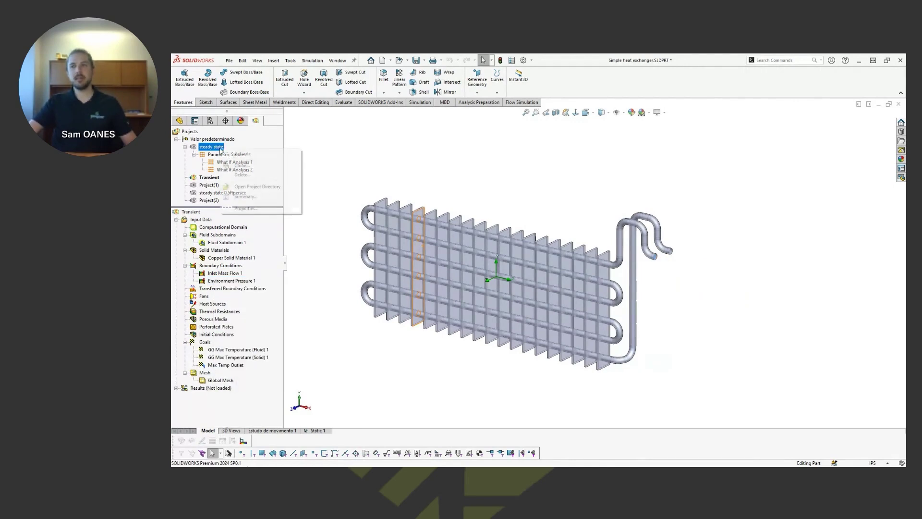
pyautogui.click(238, 153)
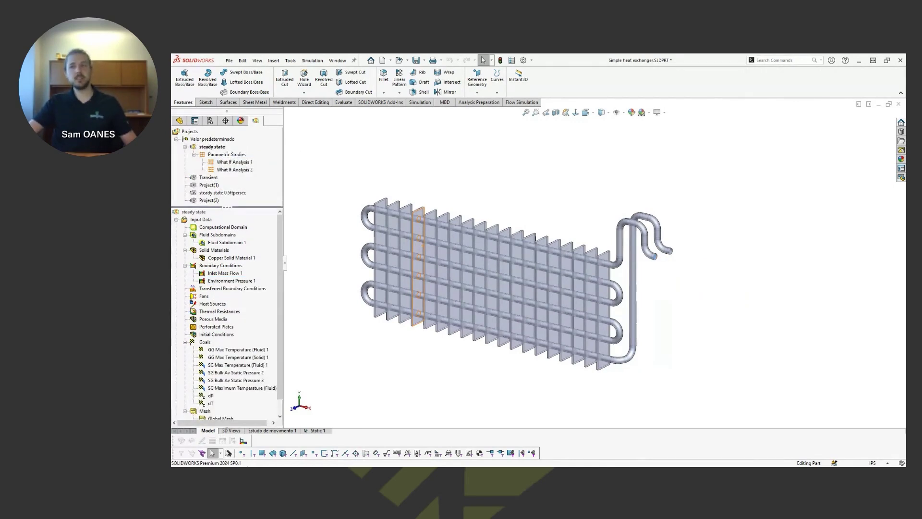
pyautogui.scroll(-1, 209, 355)
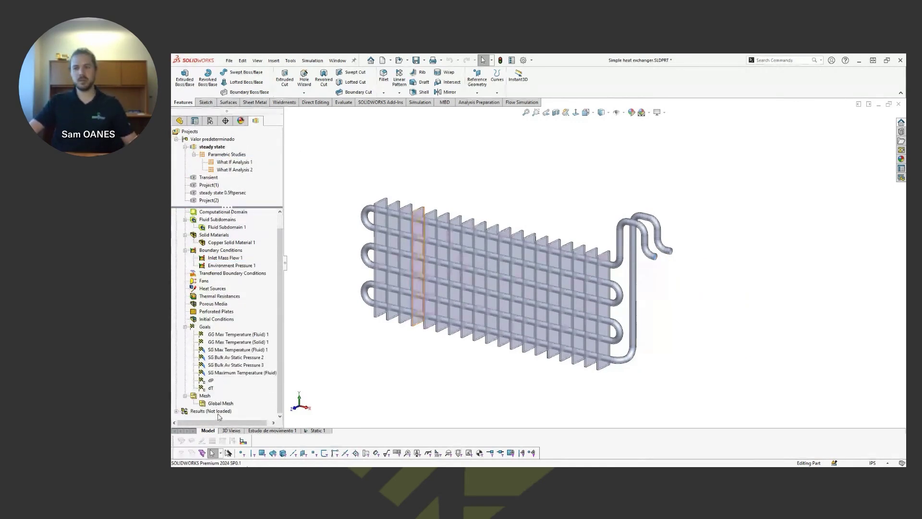
pyautogui.rightClick(218, 414)
pyautogui.click(242, 333)
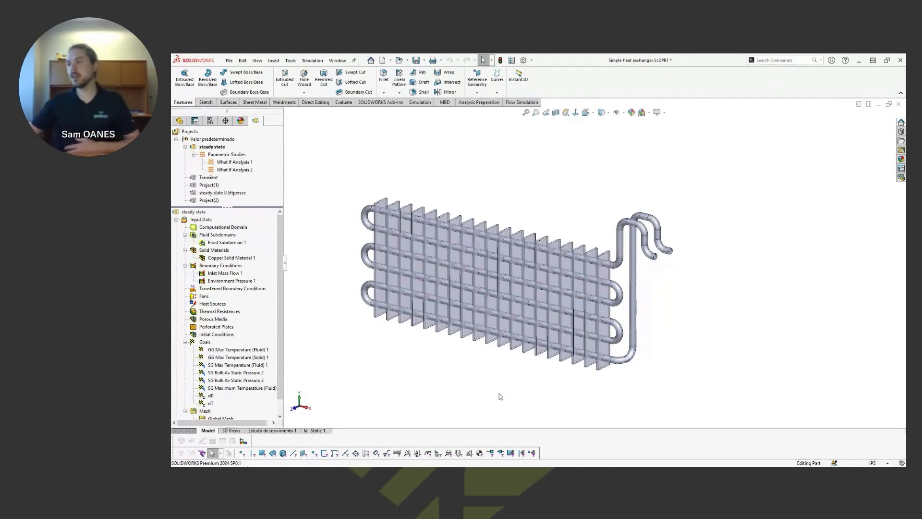
# Display the Temperature Internal Flow cut plot from the steady state results and examine the tubes and fins
pyautogui.scroll(-1, 253, 335)
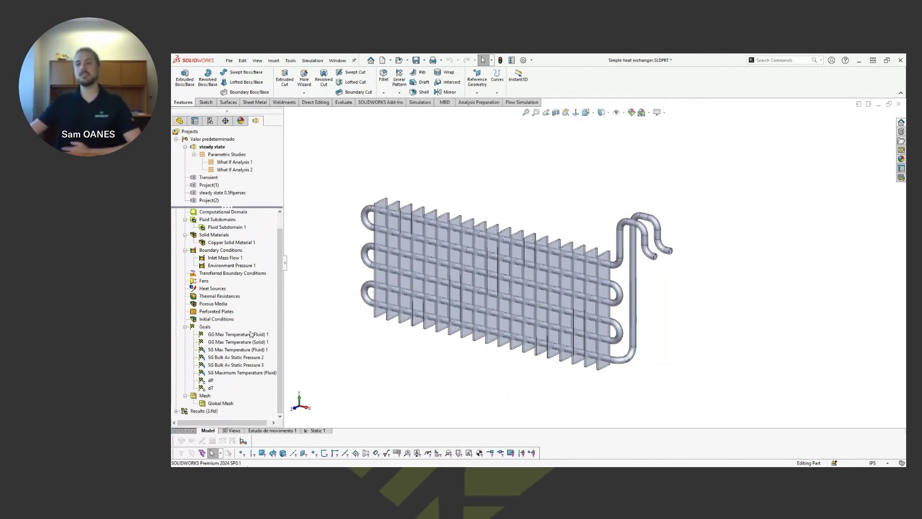
pyautogui.click(177, 411)
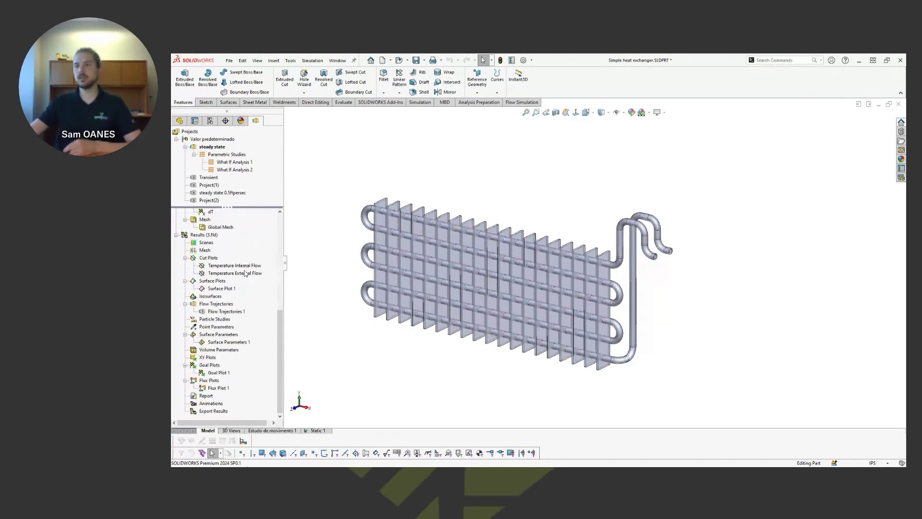
pyautogui.rightClick(249, 267)
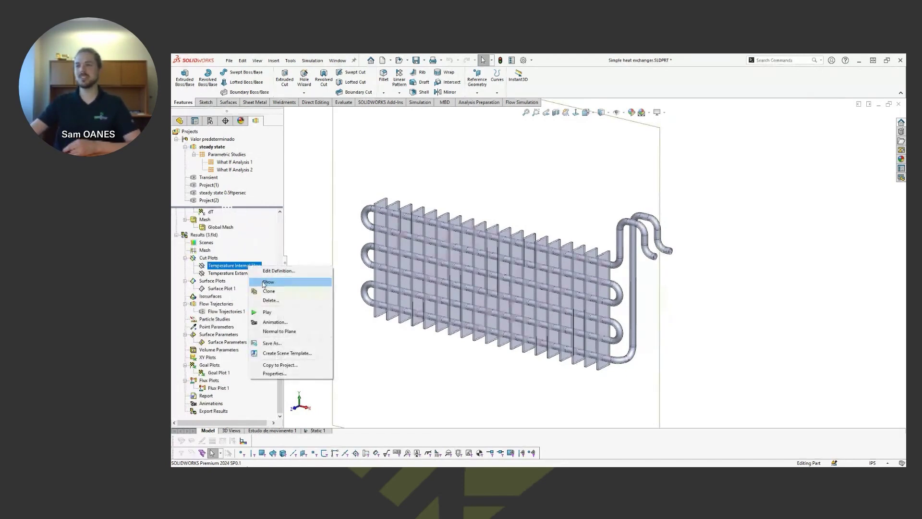
pyautogui.click(264, 283)
pyautogui.click(816, 316)
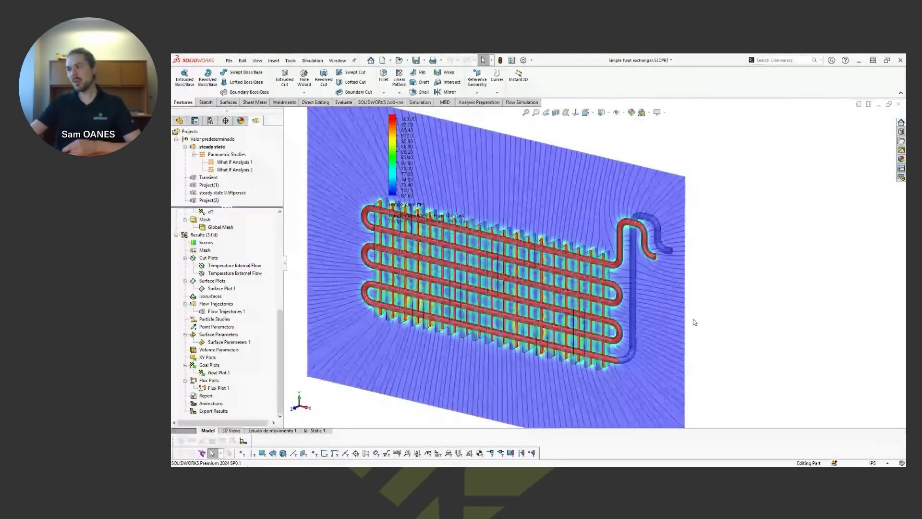
pyautogui.moveTo(647, 266); pyautogui.dragTo(624, 258, button='middle')
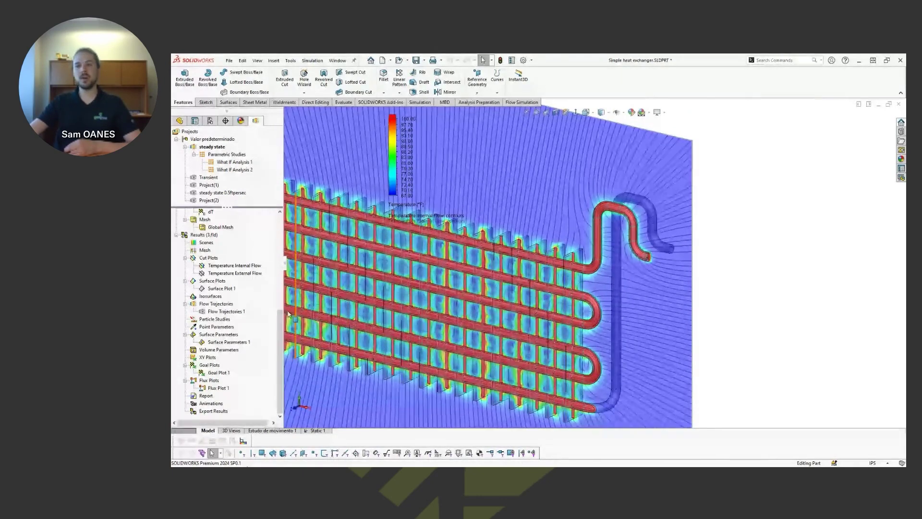
# Add the Temperature External Flow cut plot to the display and examine the air temperature downstream of the fins
pyautogui.rightClick(239, 273)
pyautogui.click(252, 289)
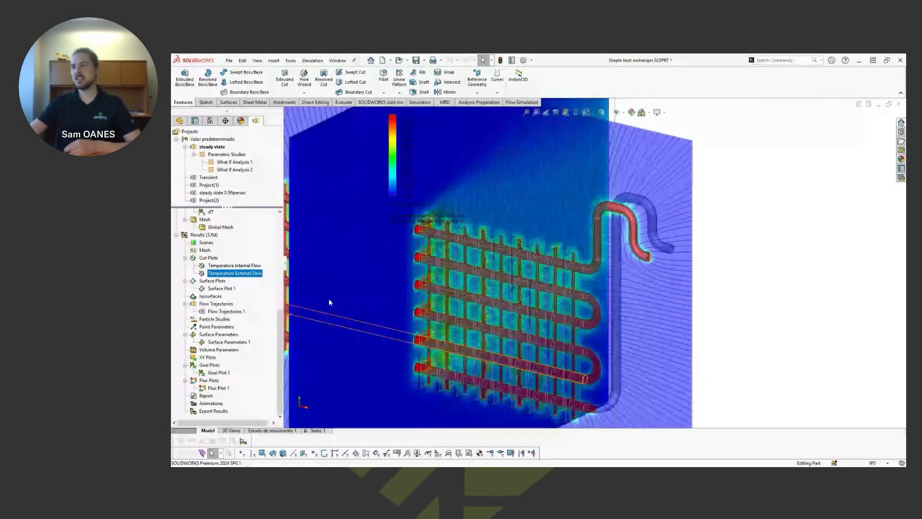
pyautogui.moveTo(590, 246); pyautogui.dragTo(675, 298, button='middle')
pyautogui.scroll(-5, 549, 258)
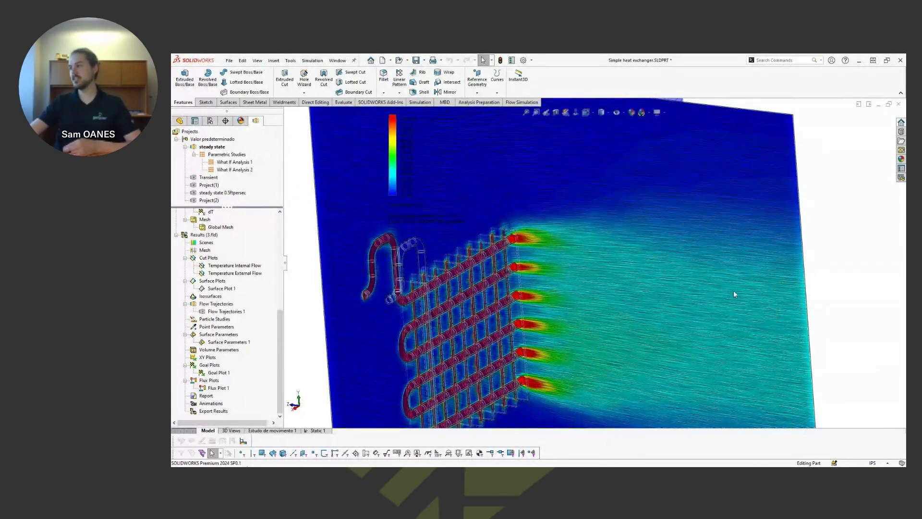
pyautogui.scroll(3, 732, 326)
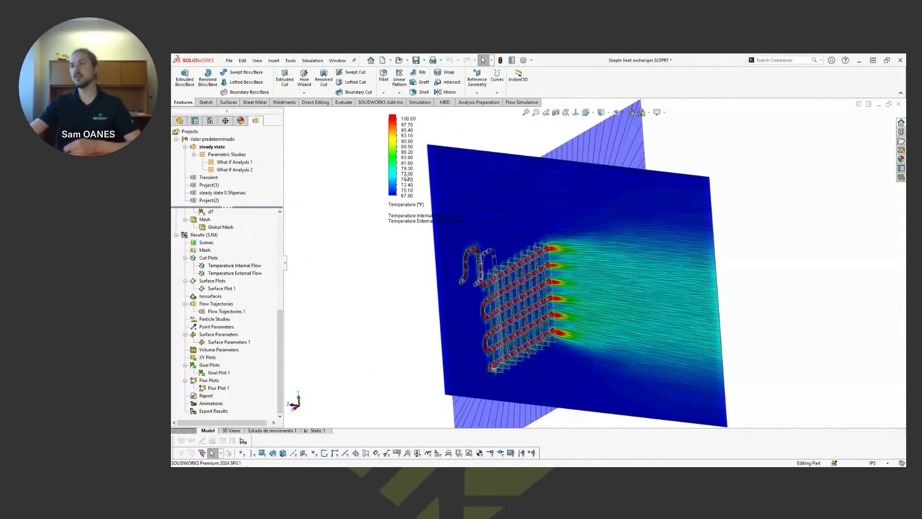
pyautogui.scroll(2, 678, 299)
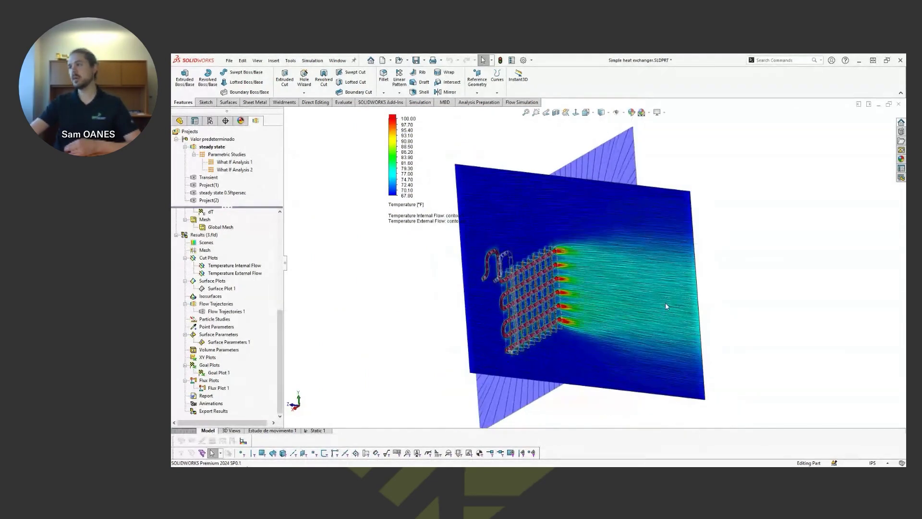
pyautogui.moveTo(666, 306)
pyautogui.mouseDown(button='middle')
pyautogui.moveTo(704, 302)
pyautogui.moveTo(679, 317)
pyautogui.mouseUp(button='middle')
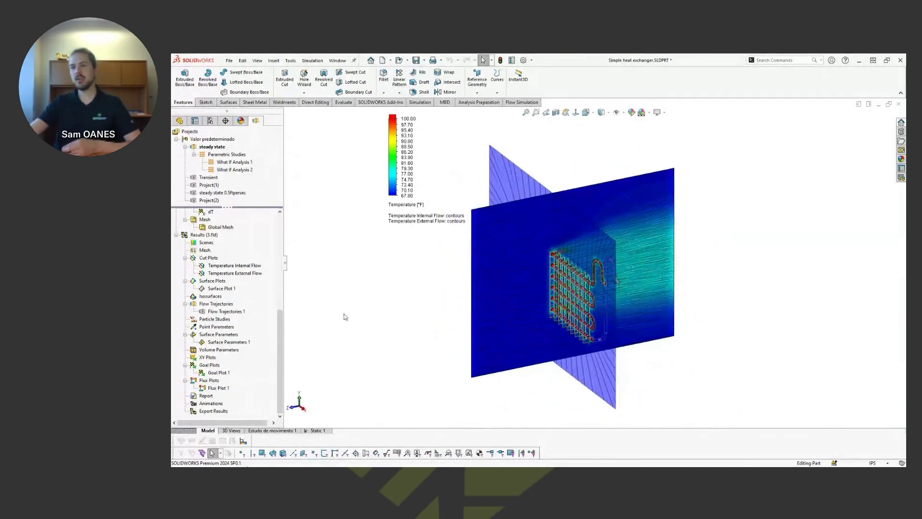
# Hide the cut plots and display Surface Plot 1 to examine solid temperatures on the fins and tube ends
pyautogui.rightClick(216, 259)
pyautogui.click(236, 274)
pyautogui.rightClick(226, 288)
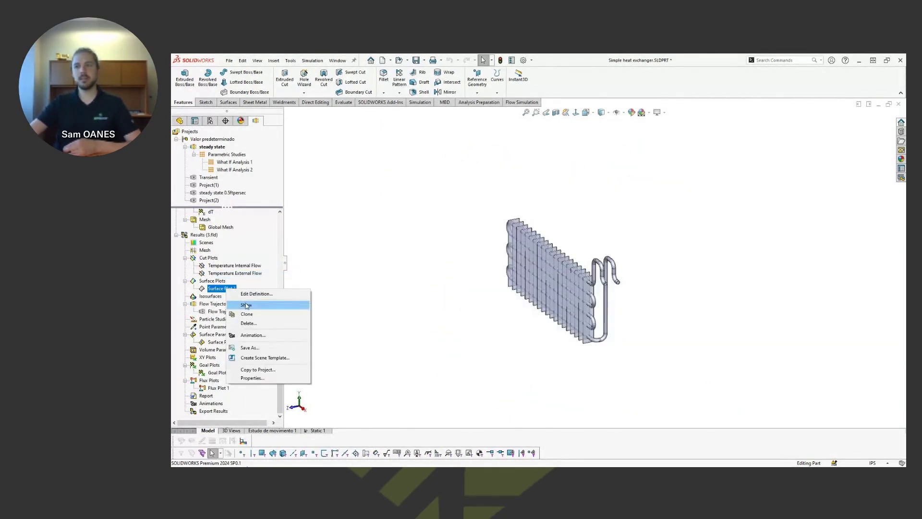
pyautogui.click(246, 305)
pyautogui.moveTo(504, 358); pyautogui.dragTo(543, 348, button='middle')
pyautogui.scroll(-3, 646, 315)
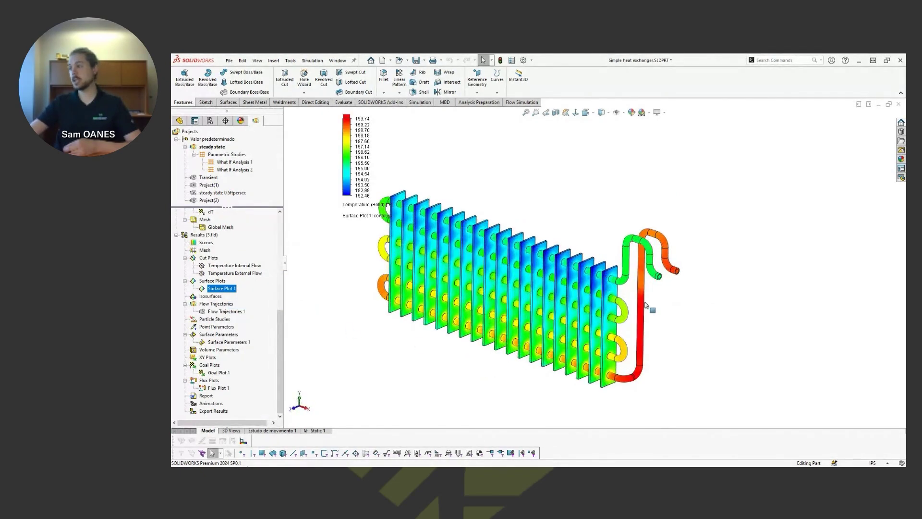
pyautogui.scroll(-4, 673, 249)
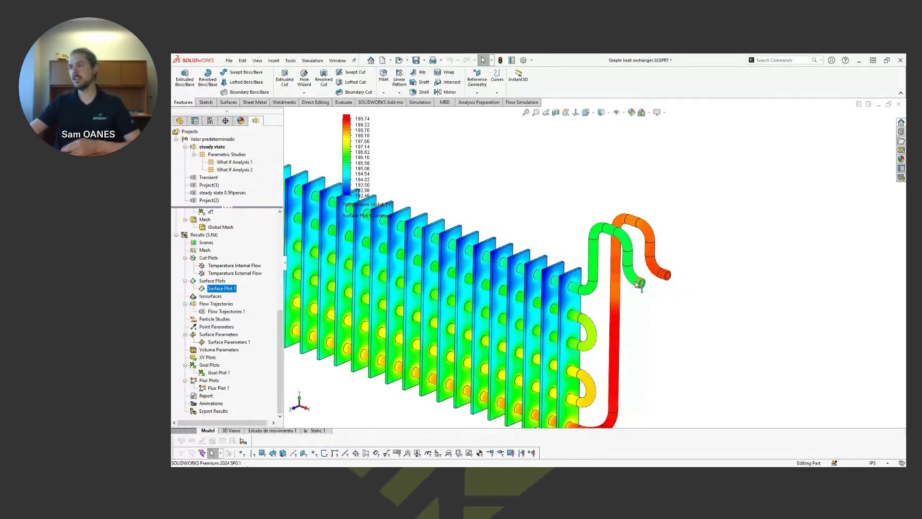
# Hide Surface Plot 1 and display Surface Parameters 1 to read the bulk average pressure at the tube inlet
pyautogui.scroll(5, 638, 288)
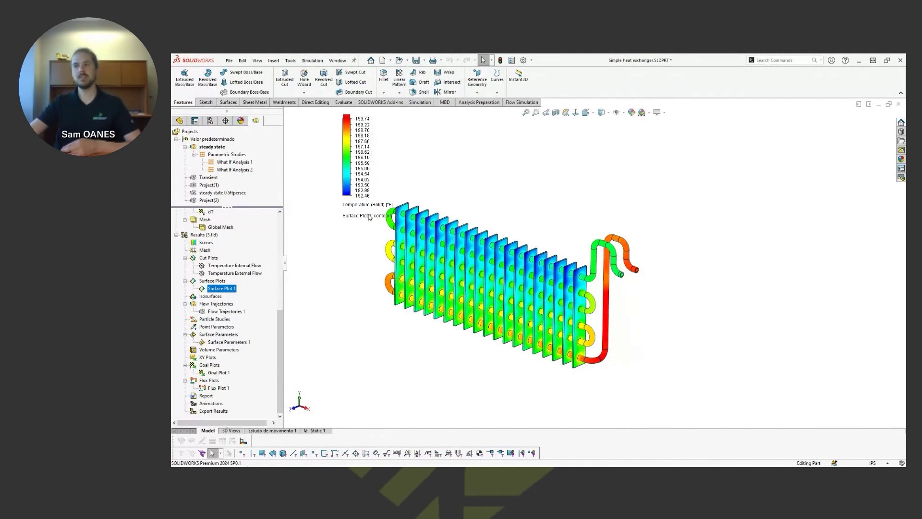
pyautogui.rightClick(232, 290)
pyautogui.click(249, 303)
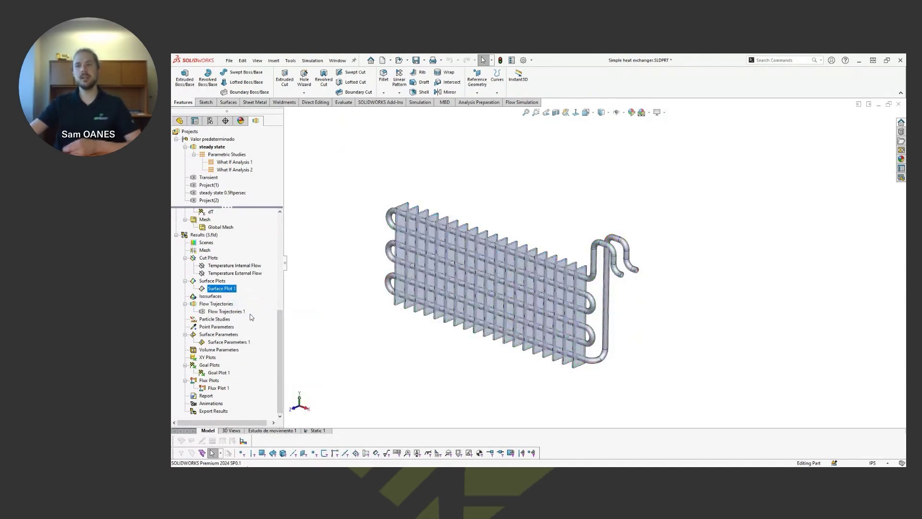
pyautogui.rightClick(241, 343)
pyautogui.click(260, 359)
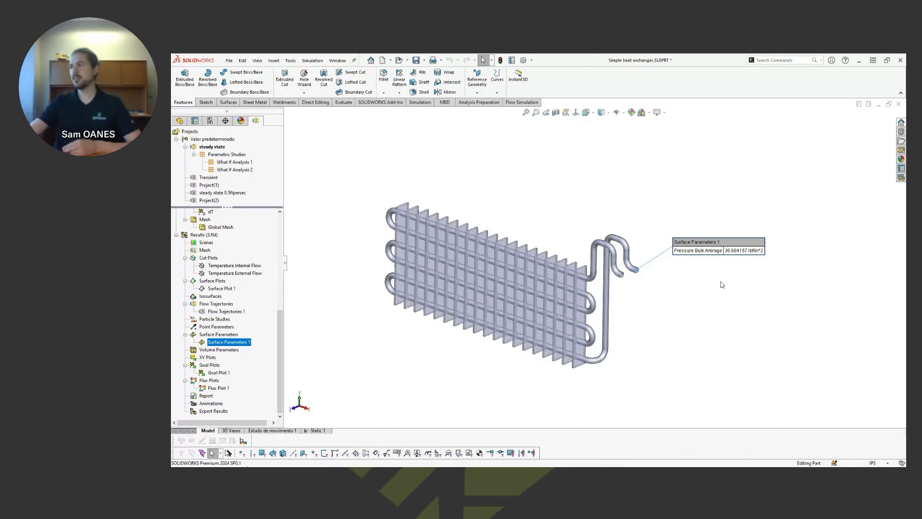
# Hide Surface Parameters 1 and open the definition of Flux Plot 1
pyautogui.rightClick(246, 343)
pyautogui.click(264, 362)
pyautogui.click(227, 389)
pyautogui.rightClick(228, 389)
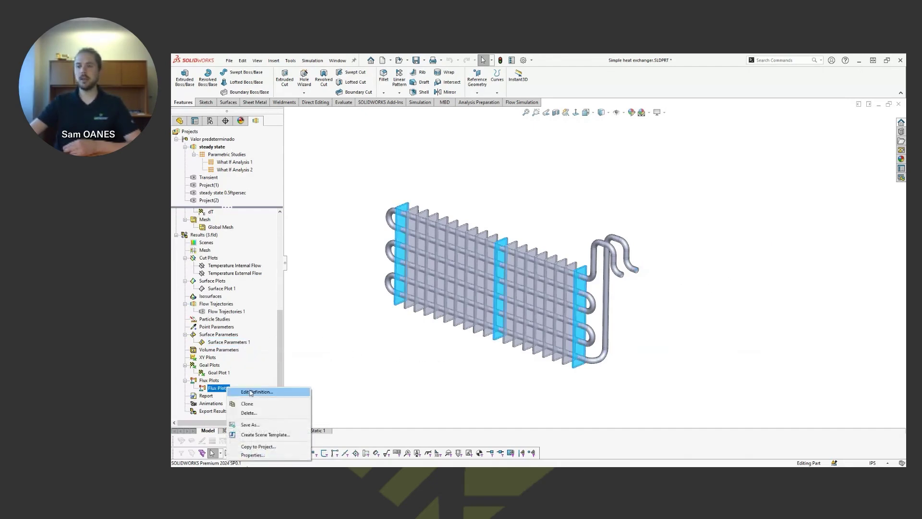
pyautogui.click(263, 390)
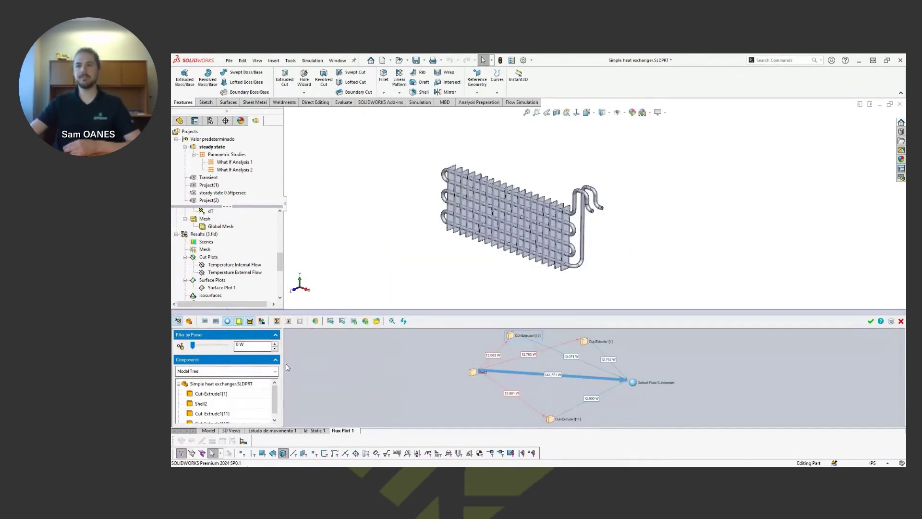
# Identify the components in the flux diagram by highlighting Shell2, the three Cut-Extrude1 fins and the Default Fluid Subdomain
pyautogui.click(478, 372)
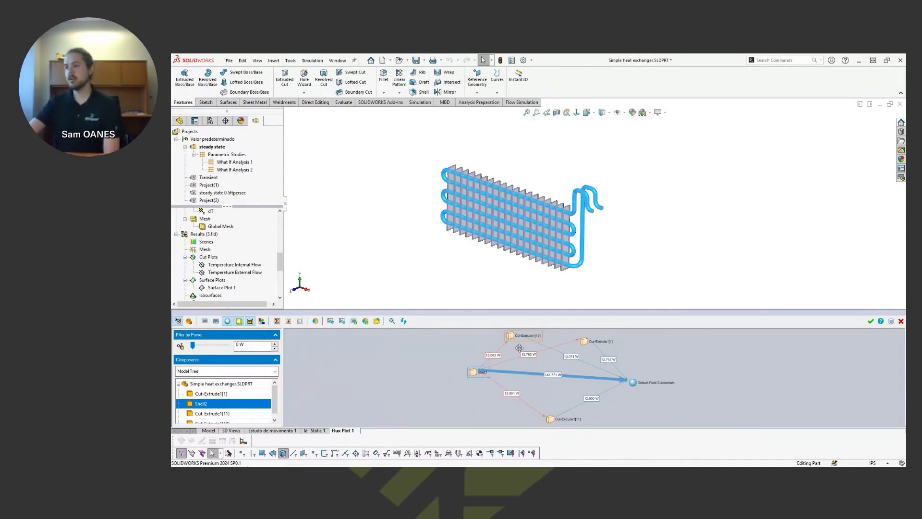
pyautogui.click(477, 372)
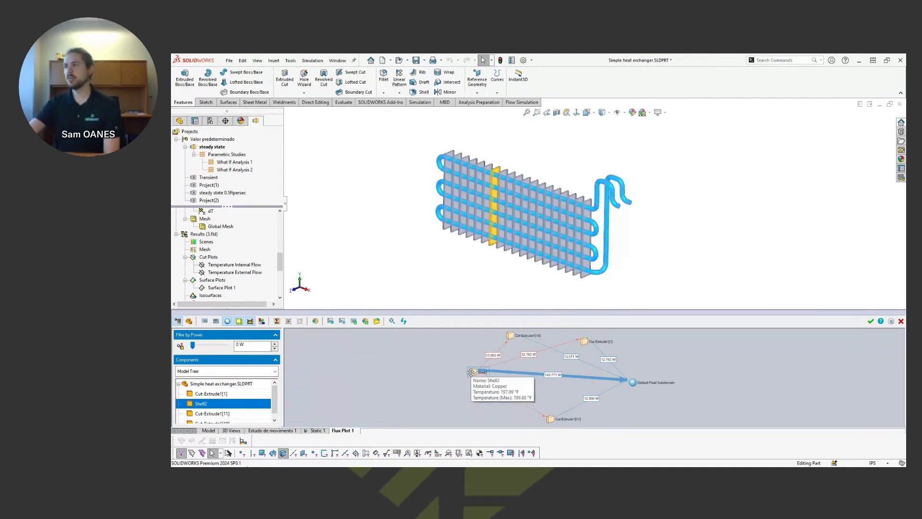
pyautogui.click(525, 336)
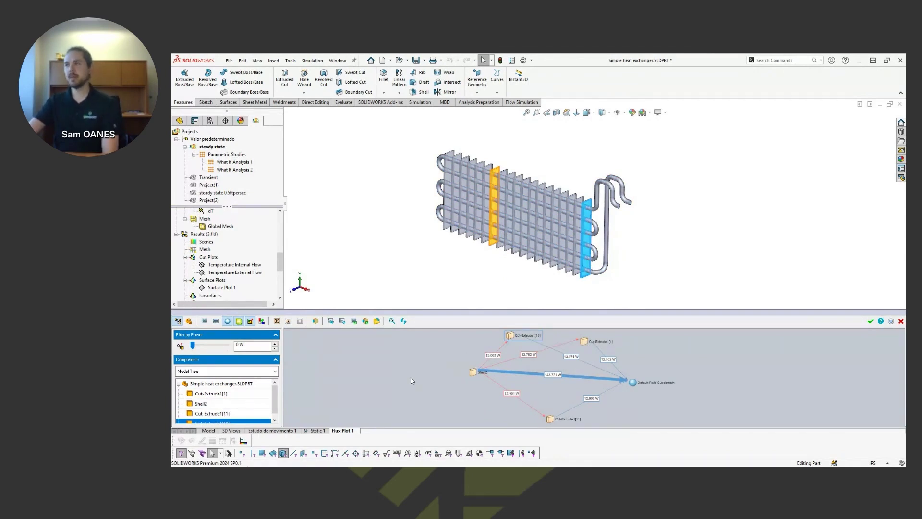
pyautogui.click(552, 418)
pyautogui.click(605, 341)
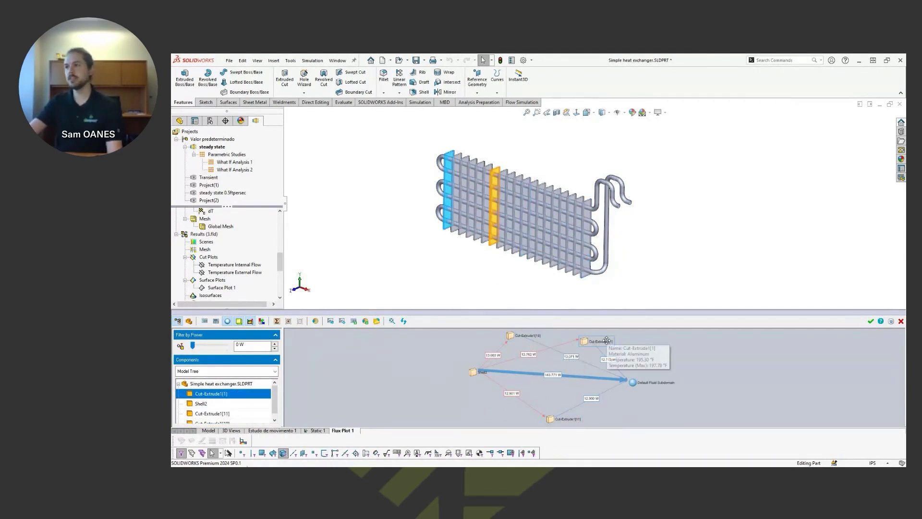
pyautogui.click(552, 419)
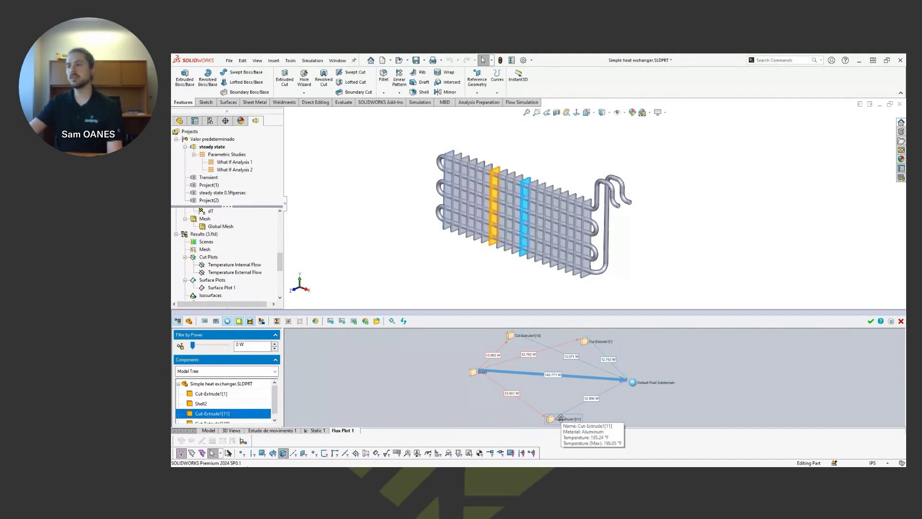
pyautogui.click(580, 364)
pyautogui.click(633, 383)
pyautogui.click(476, 373)
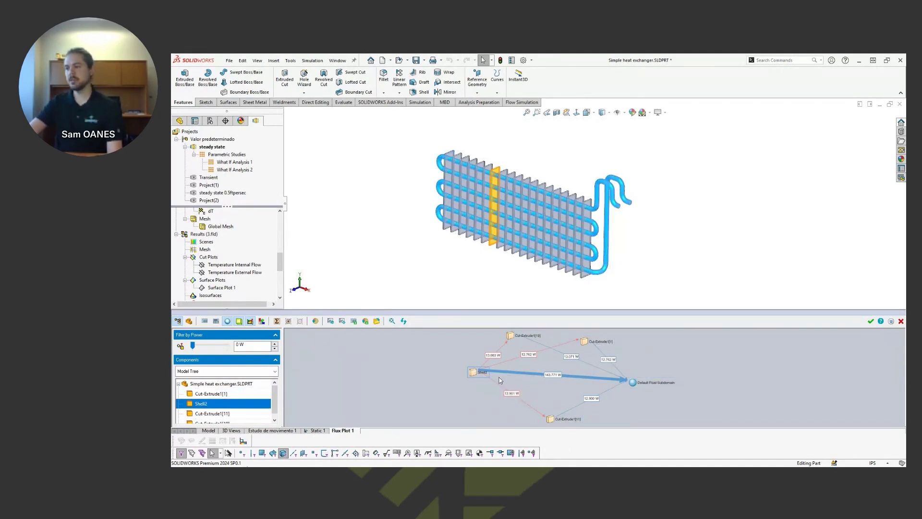
# Examine the heat flow from Shell2 to the Default Fluid Subdomain and through each of the three fins, and close the flux plot
pyautogui.moveTo(477, 373)
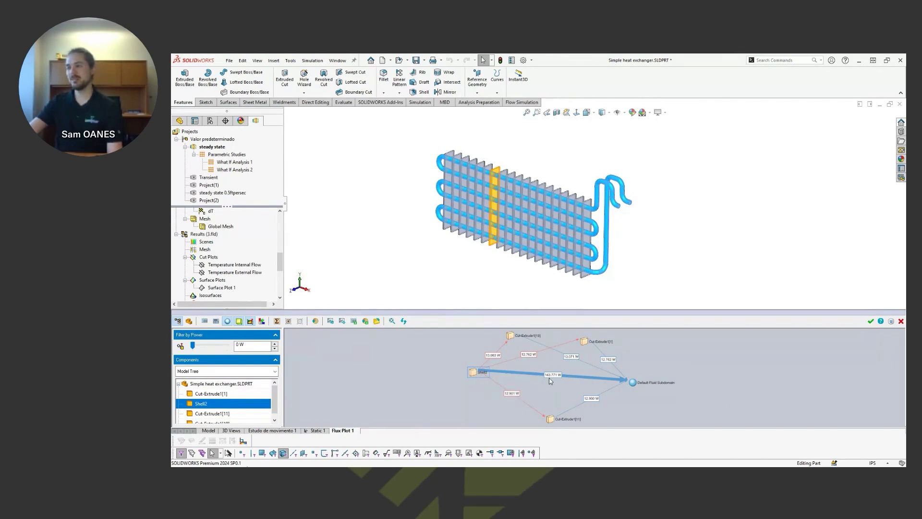
pyautogui.click(656, 384)
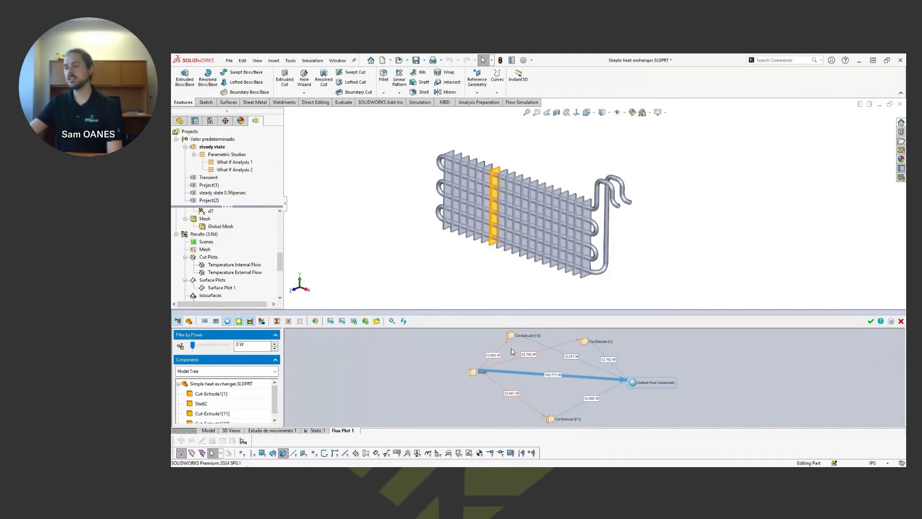
pyautogui.moveTo(520, 336)
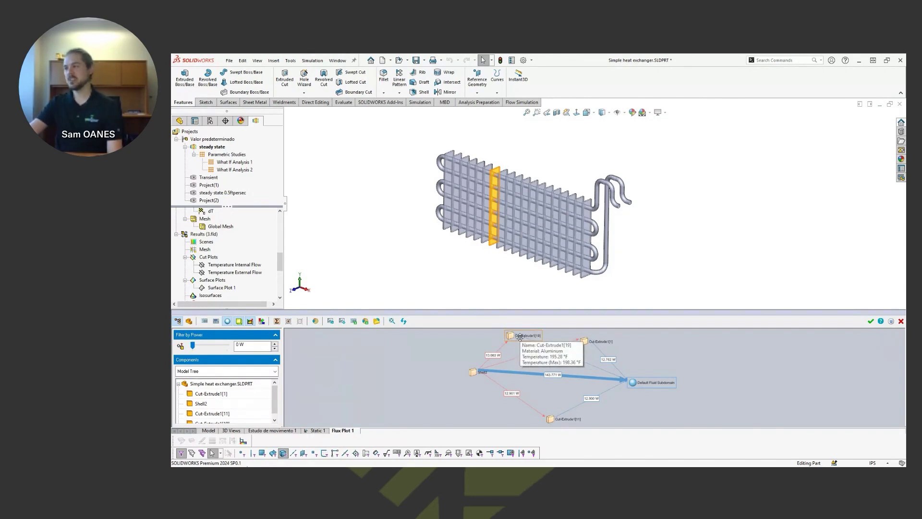
pyautogui.click(519, 336)
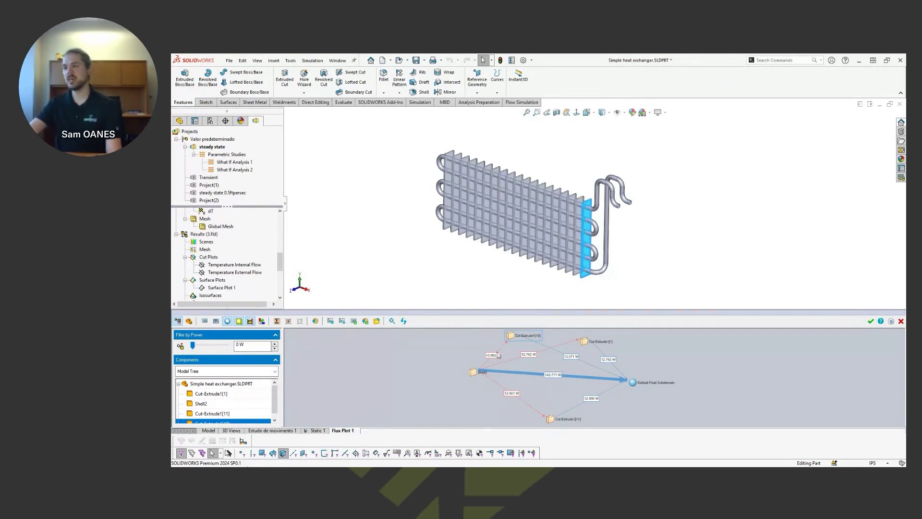
pyautogui.click(591, 341)
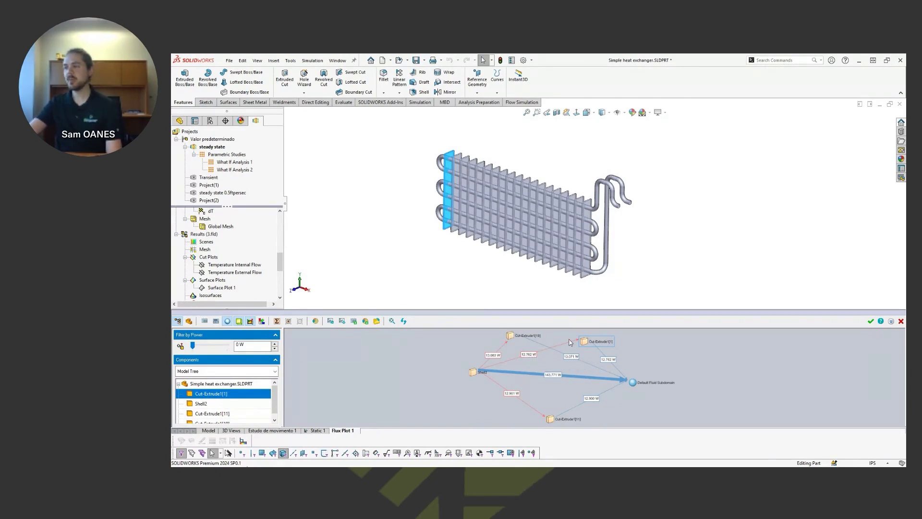
pyautogui.click(552, 419)
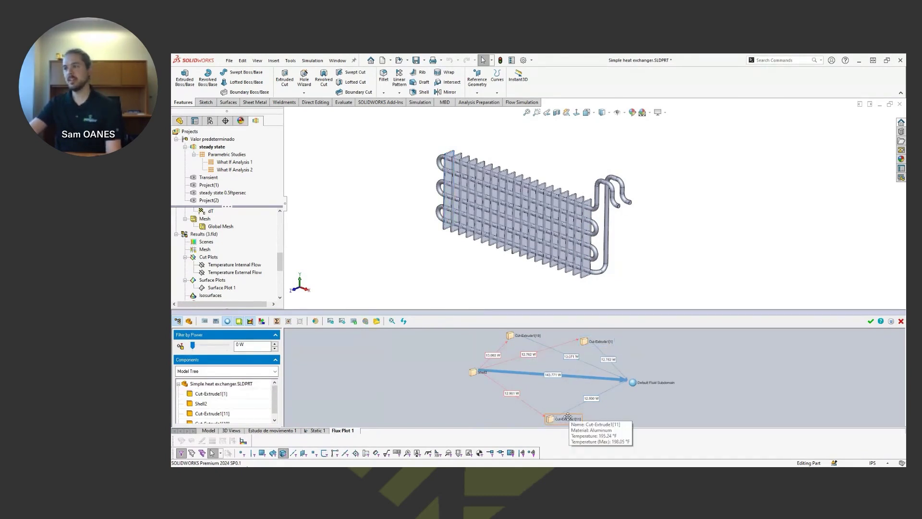
pyautogui.click(566, 417)
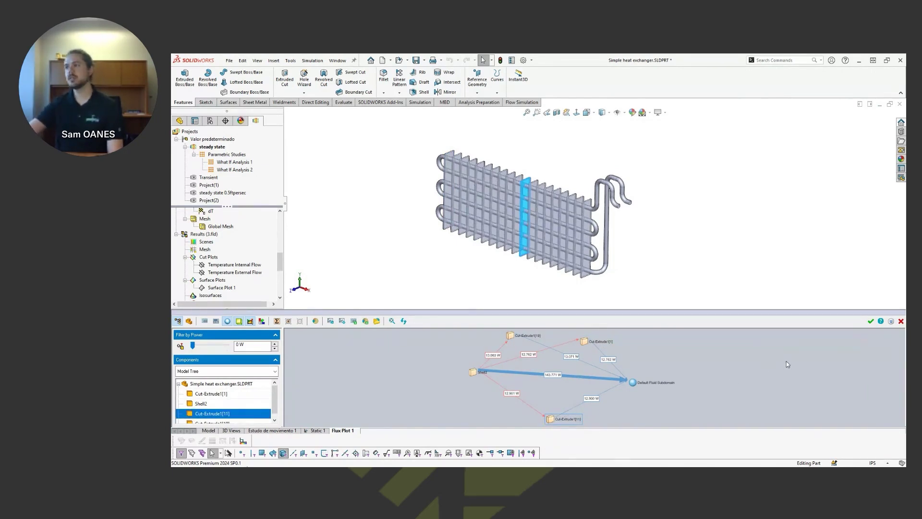
pyautogui.click(871, 321)
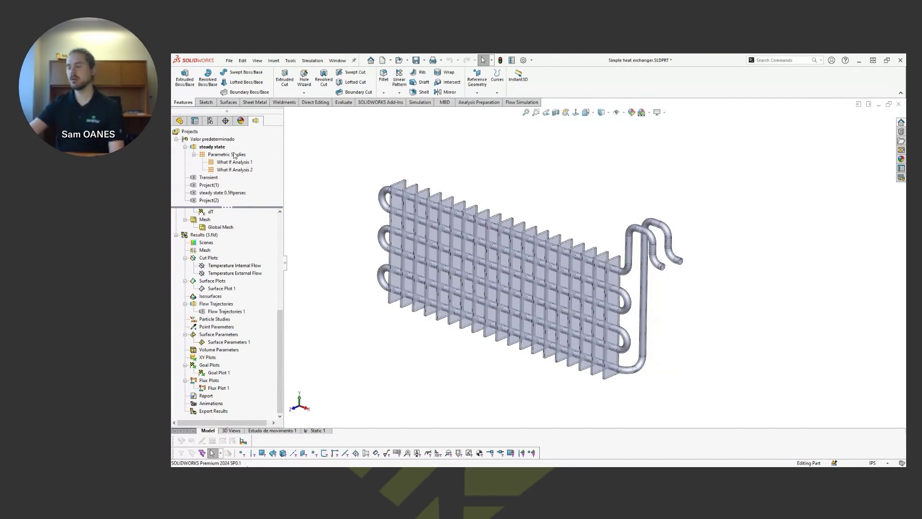
# Activate the Transient project, load its results and expand the results list
pyautogui.rightClick(214, 179)
pyautogui.click(241, 181)
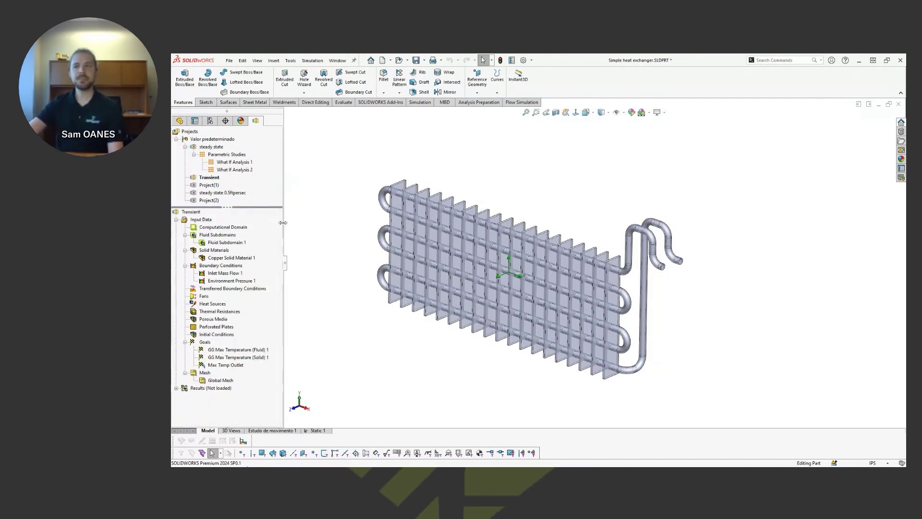
pyautogui.rightClick(214, 389)
pyautogui.click(245, 288)
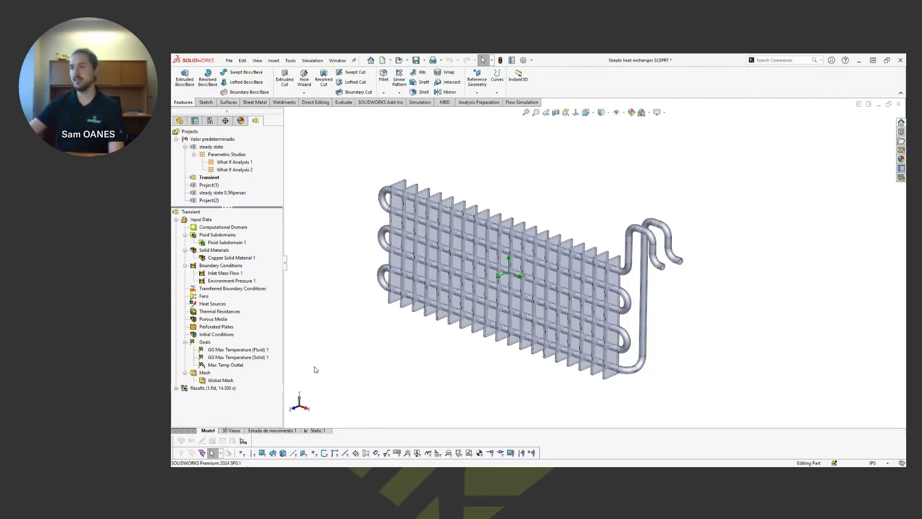
pyautogui.click(176, 389)
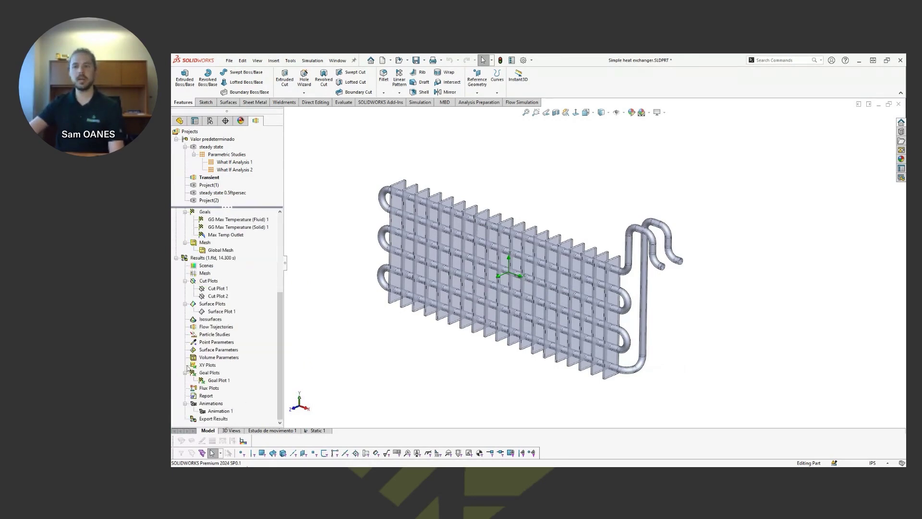
# Start Transient Explorer for the loaded results and display all cut plots
pyautogui.rightClick(222, 258)
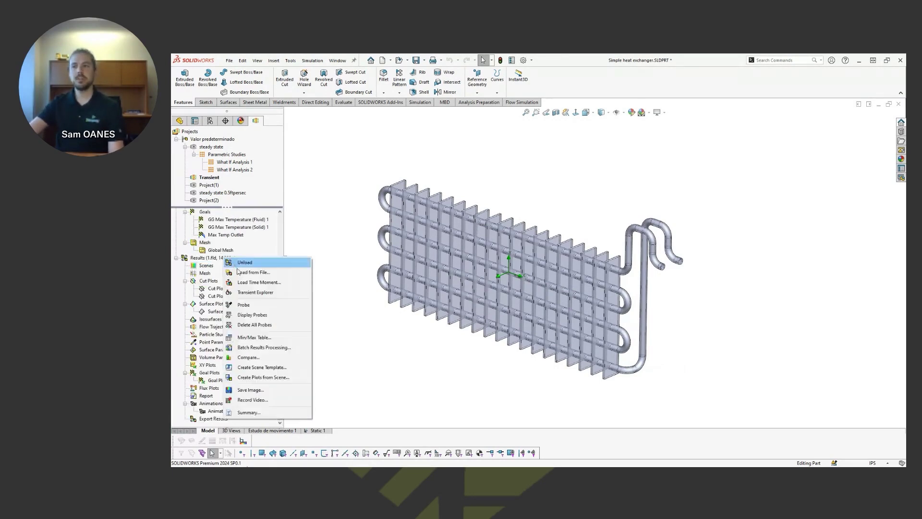
pyautogui.click(245, 292)
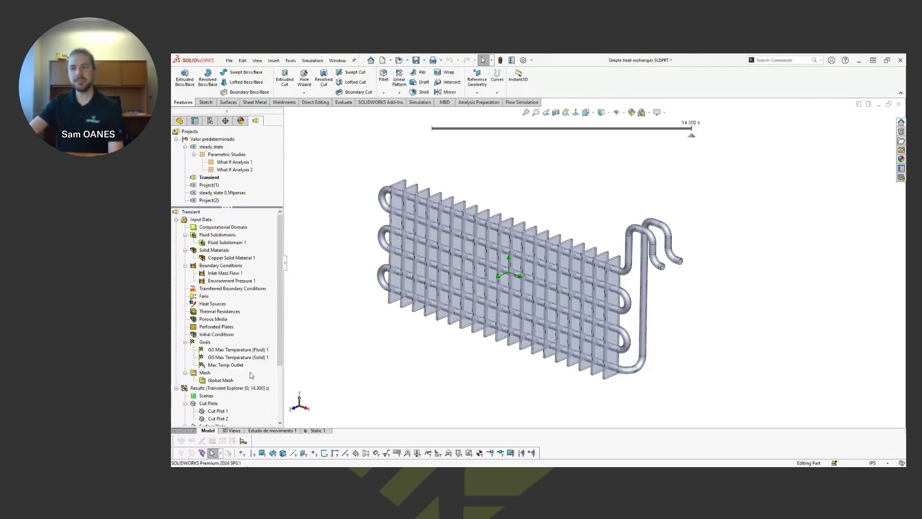
pyautogui.scroll(-3, 251, 375)
pyautogui.rightClick(210, 335)
pyautogui.click(228, 353)
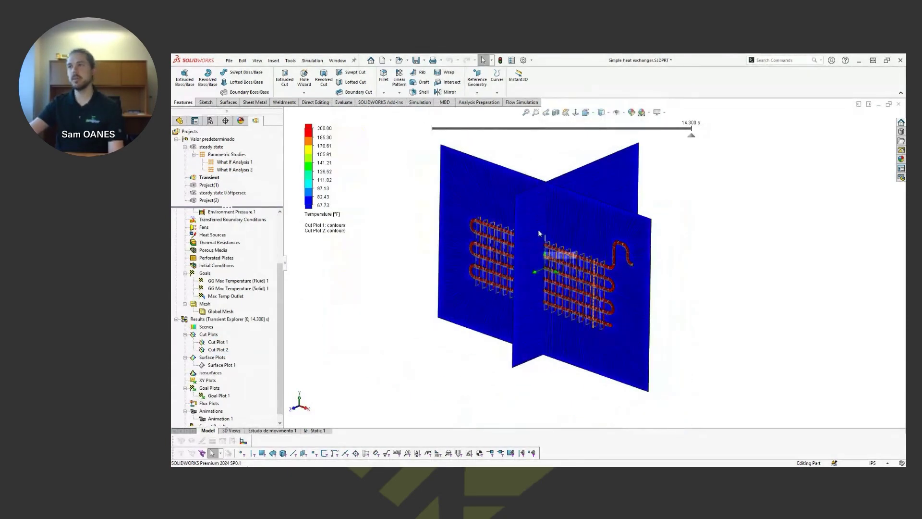
# Play the transient temperature cut plots, set the time to 7.013 s and examine the temperature along the outlet tube
pyautogui.click(426, 130)
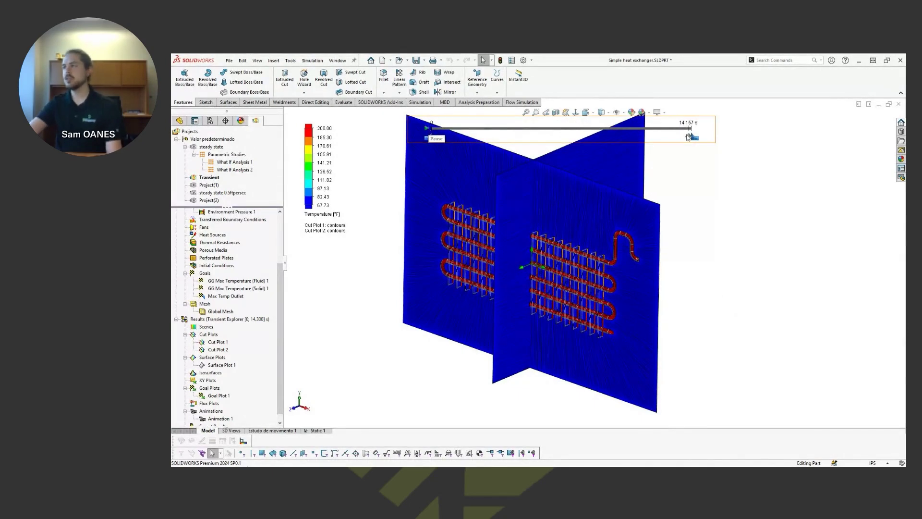
pyautogui.moveTo(690, 138); pyautogui.dragTo(557, 138)
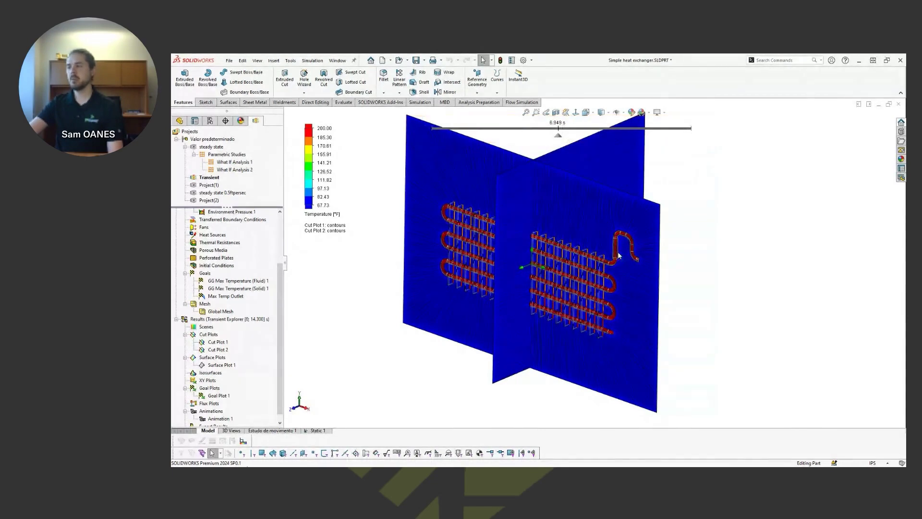
pyautogui.scroll(-2, 620, 257)
pyautogui.scroll(-3, 620, 257)
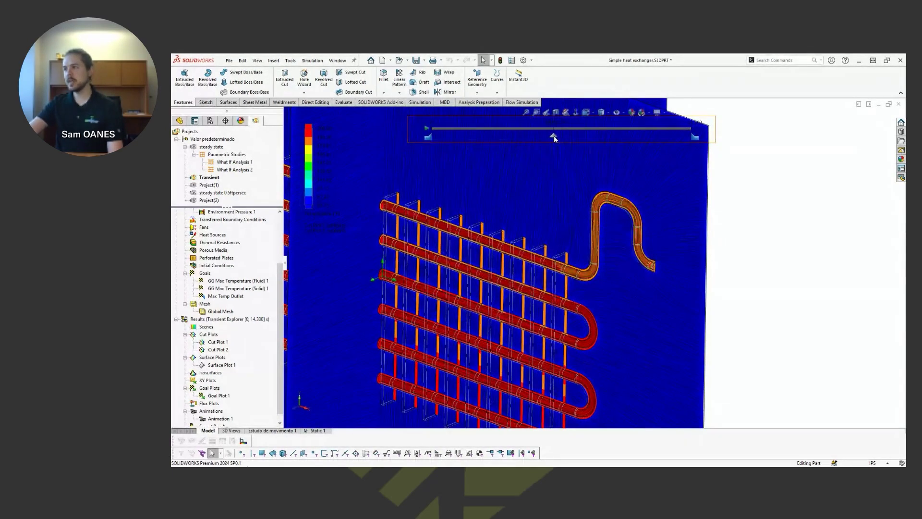
pyautogui.moveTo(554, 135); pyautogui.dragTo(560, 137)
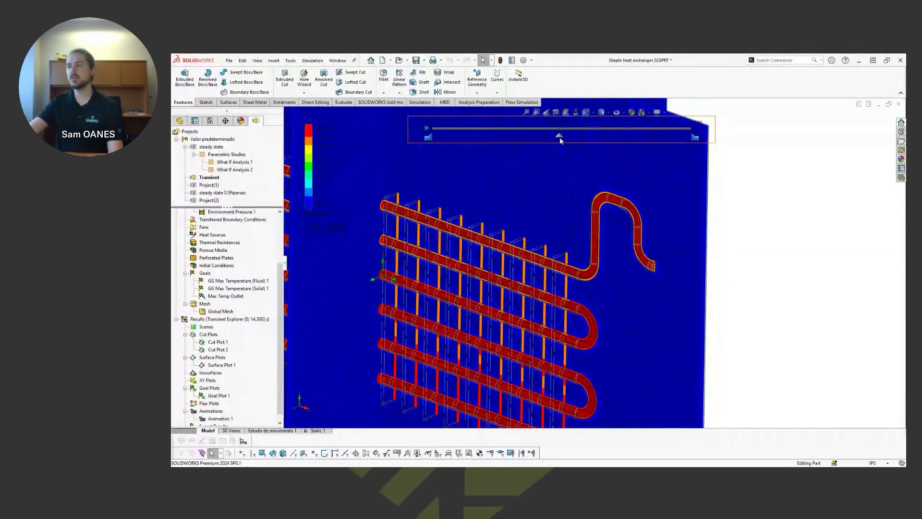
pyautogui.scroll(5, 672, 250)
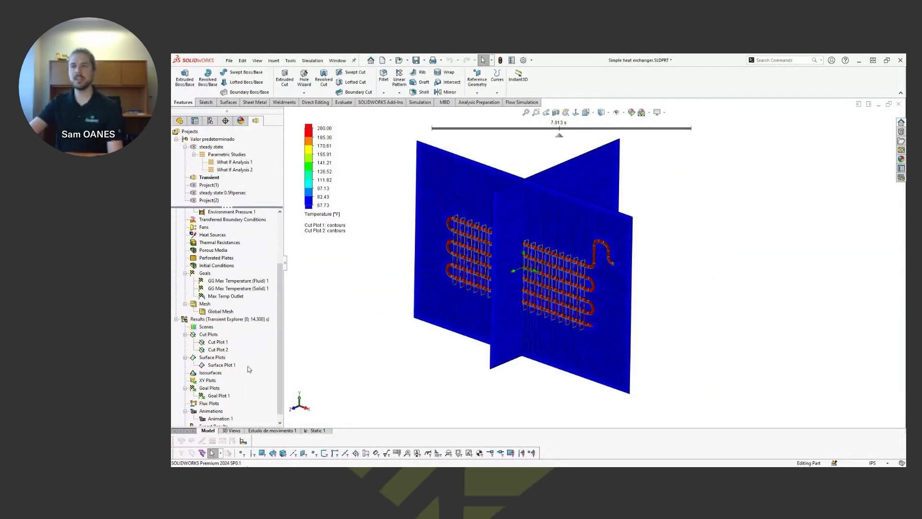
# Hide all cut plots and turn off Transient Explorer
pyautogui.rightClick(212, 335)
pyautogui.click(232, 350)
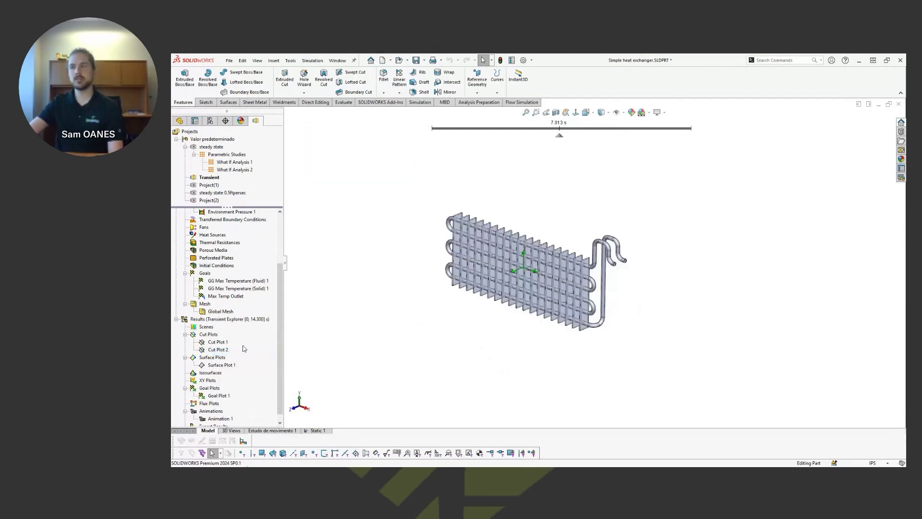
pyautogui.rightClick(228, 317)
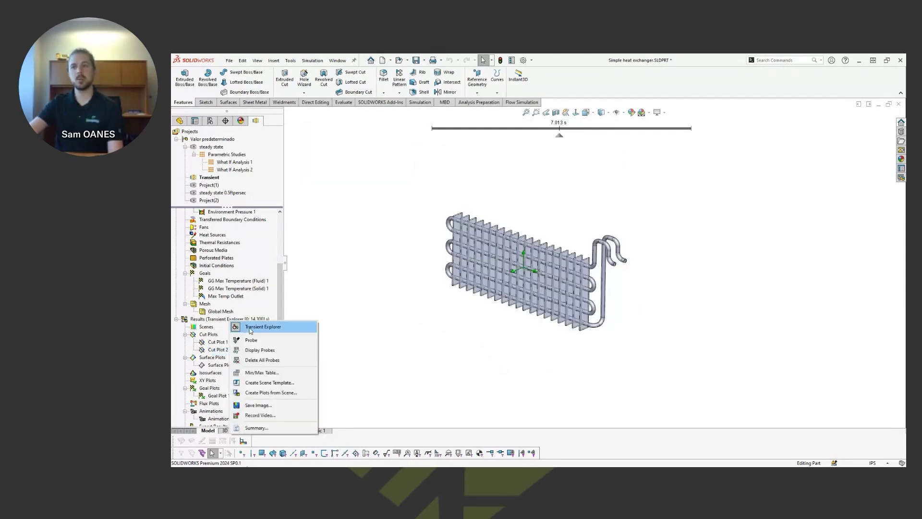
pyautogui.click(249, 326)
# Show all goals of Goal Plot 1 as history charts against physical time and enlarge the chart area to examine them
pyautogui.scroll(-3, 282, 341)
pyautogui.rightClick(219, 380)
pyautogui.click(232, 385)
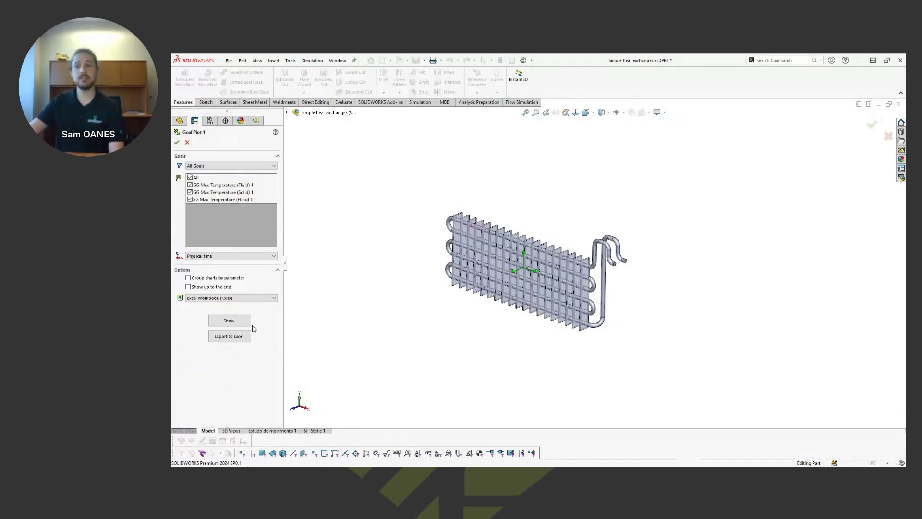
pyautogui.click(230, 320)
pyautogui.click(192, 347)
pyautogui.click(196, 370)
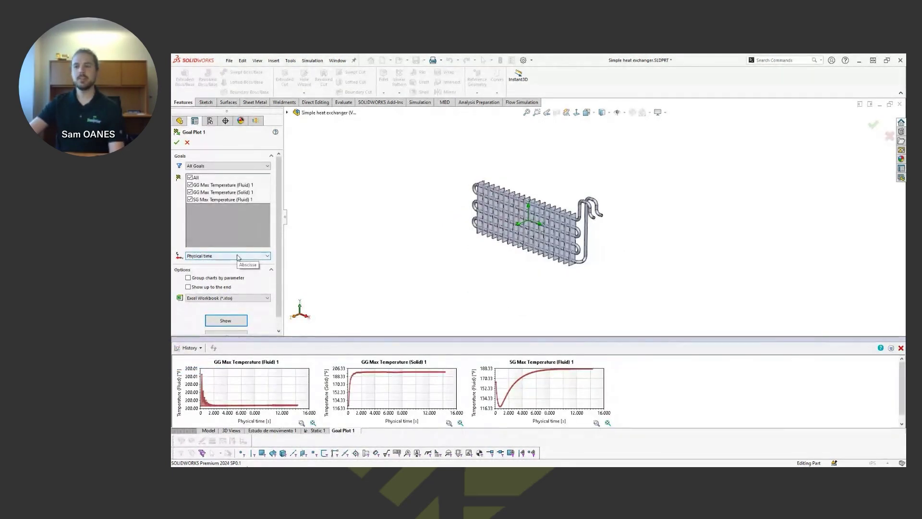
pyautogui.moveTo(408, 338); pyautogui.dragTo(409, 283)
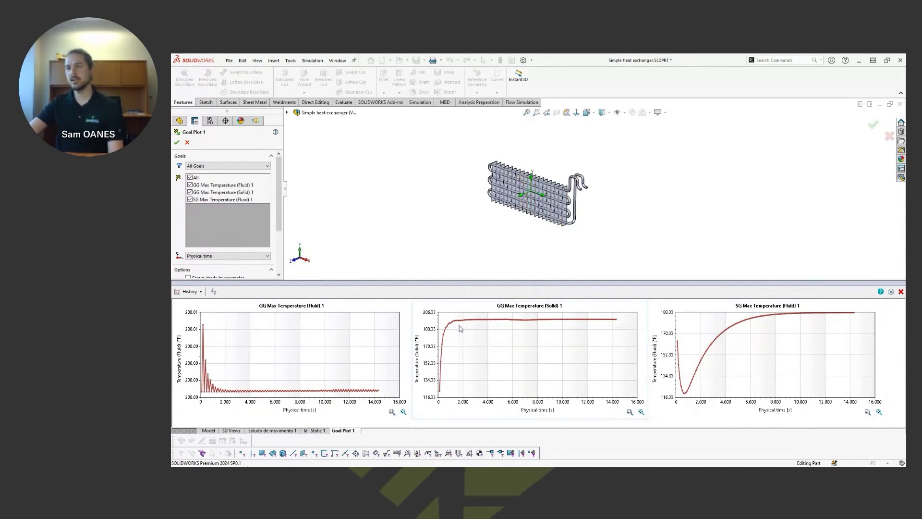
# Examine the solid and outlet fluid maximum temperature histories, relating the outlet curve's dip and plateau to the exchanger's tube end
pyautogui.moveTo(461, 324)
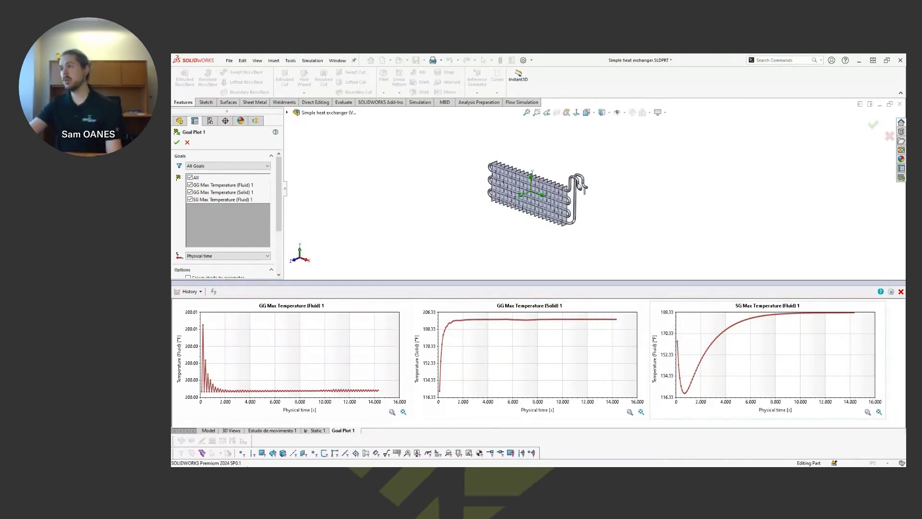
pyautogui.scroll(-6, 585, 188)
pyautogui.scroll(-3, 588, 192)
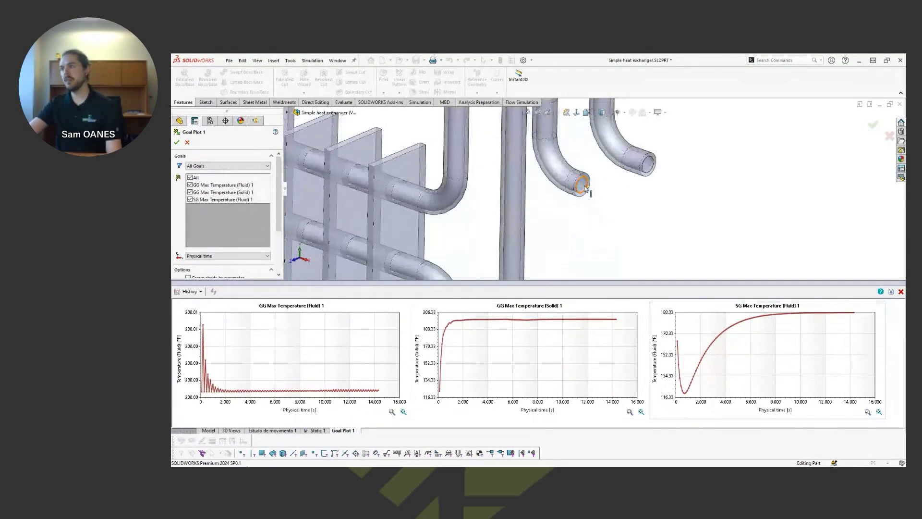
pyautogui.scroll(-1, 586, 199)
pyautogui.scroll(6, 585, 199)
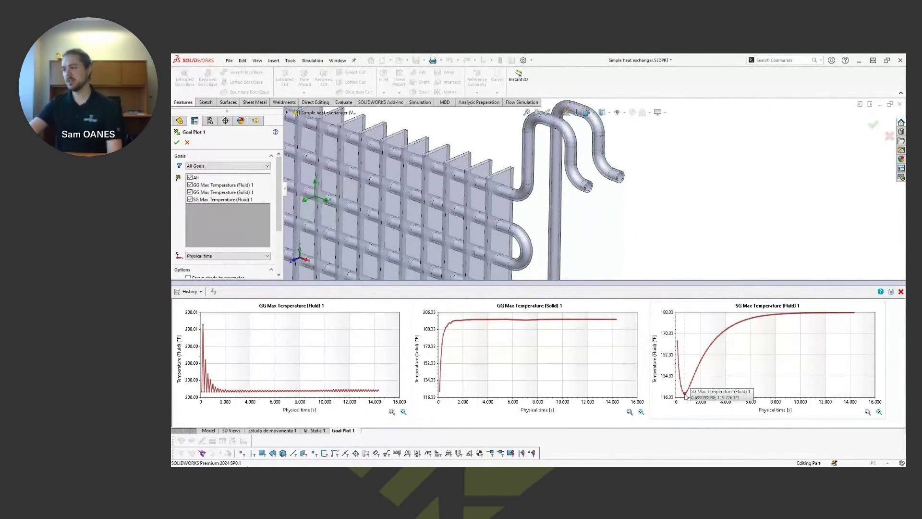
pyautogui.moveTo(686, 395)
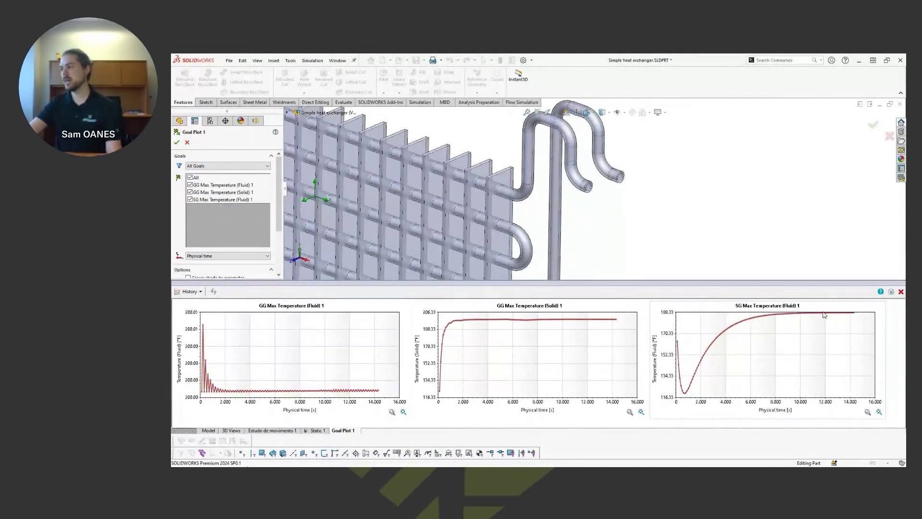
pyautogui.moveTo(824, 315)
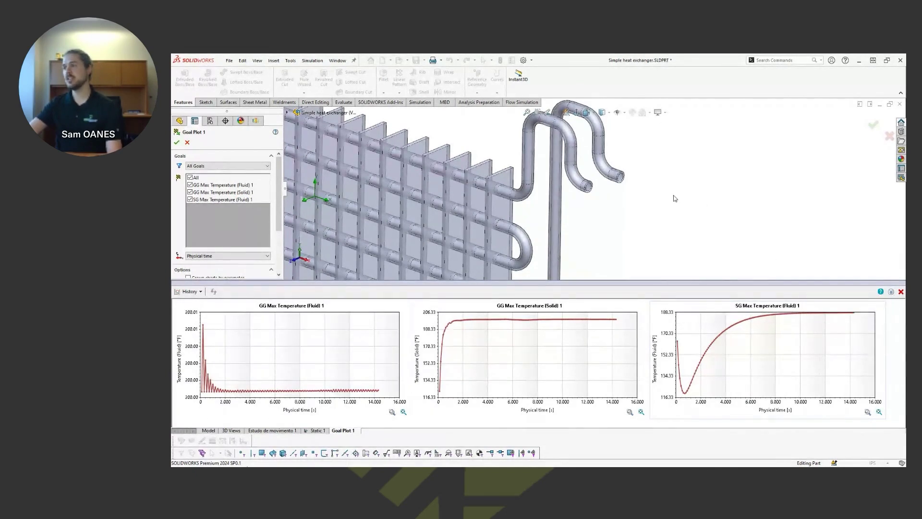
# Close the goal history charts and confirm Goal Plot 1, returning to the full view of the heat exchanger model
pyautogui.press('f')
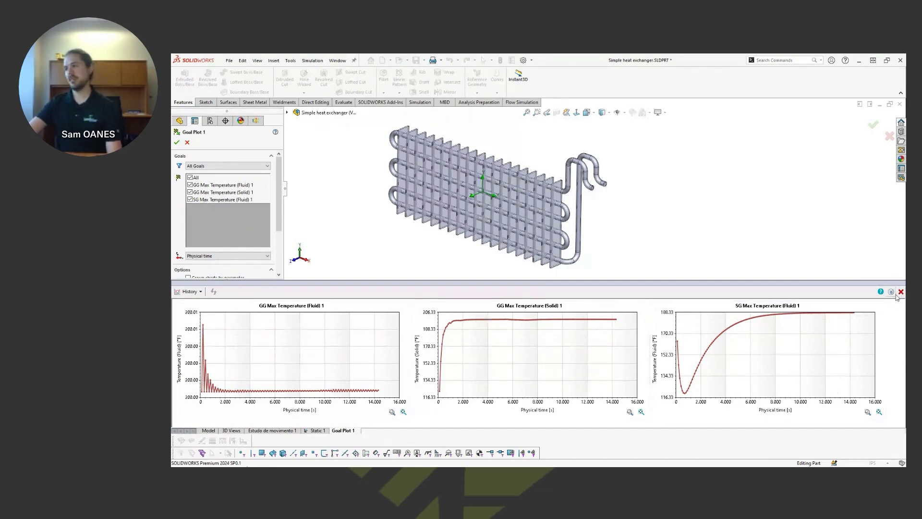
pyautogui.click(900, 291)
pyautogui.click(177, 142)
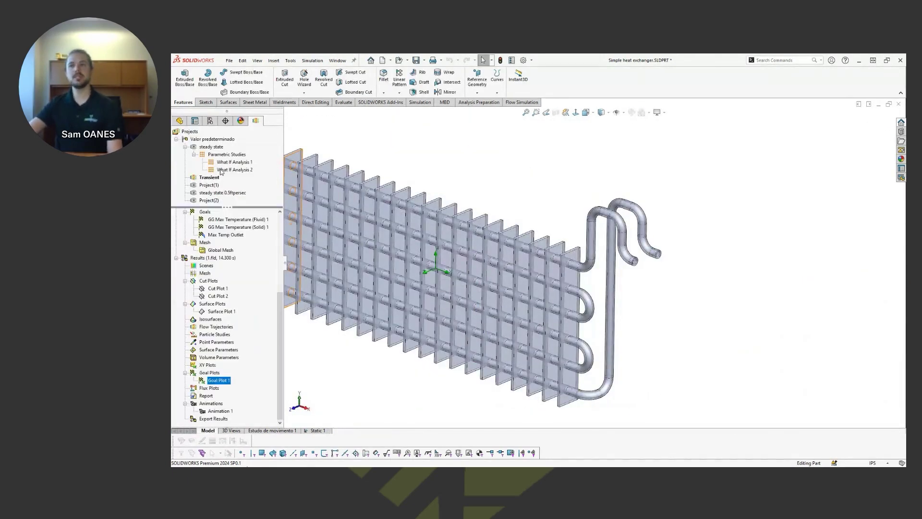
pyautogui.rightClick(223, 381)
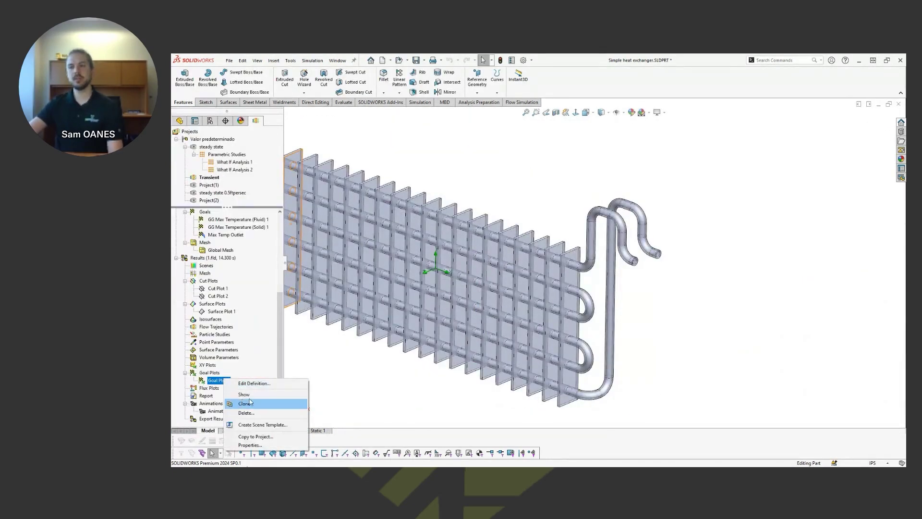
pyautogui.click(403, 387)
pyautogui.press('f')
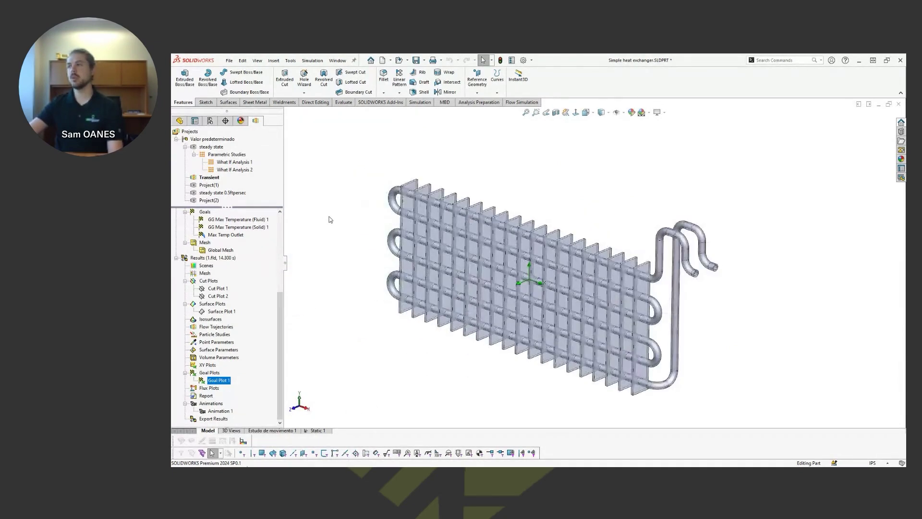